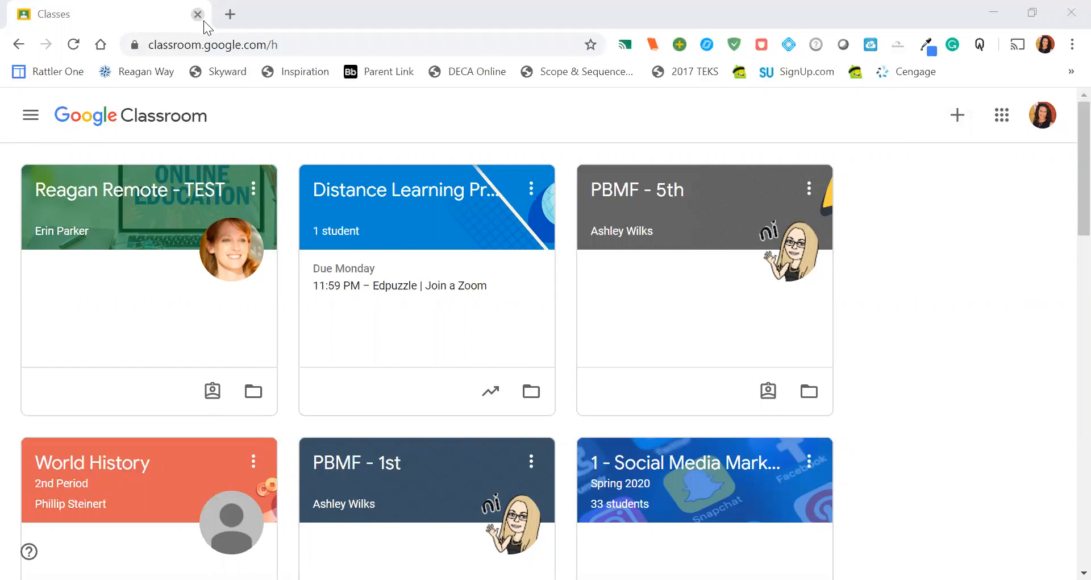
# Step: Search Google for "google classroom" and open the Google Classroom site from the results
pyautogui.click(313, 45)
pyautogui.write('www.go')
pyautogui.press('Return')
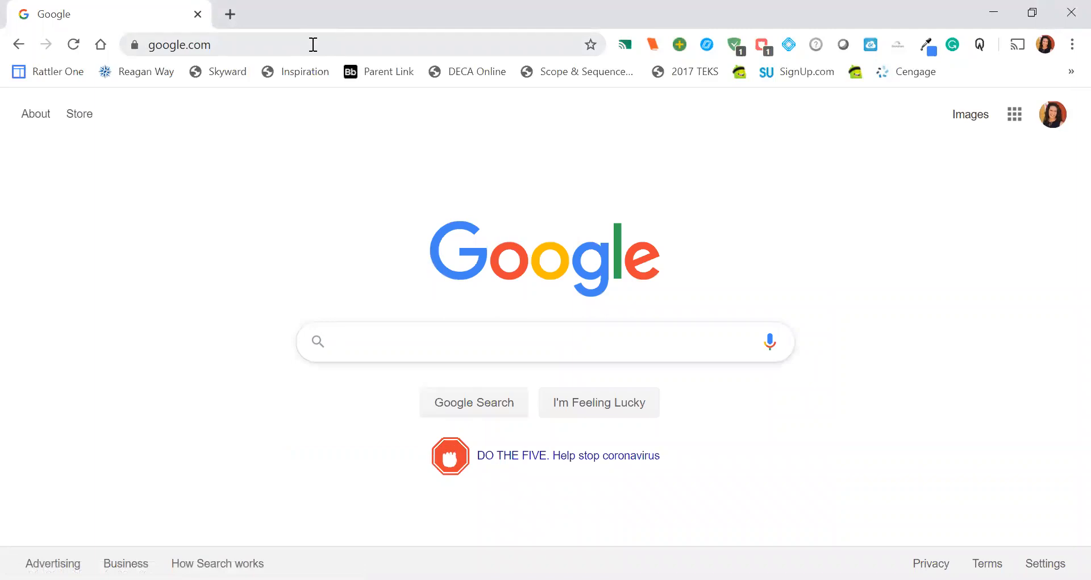
pyautogui.write('google')
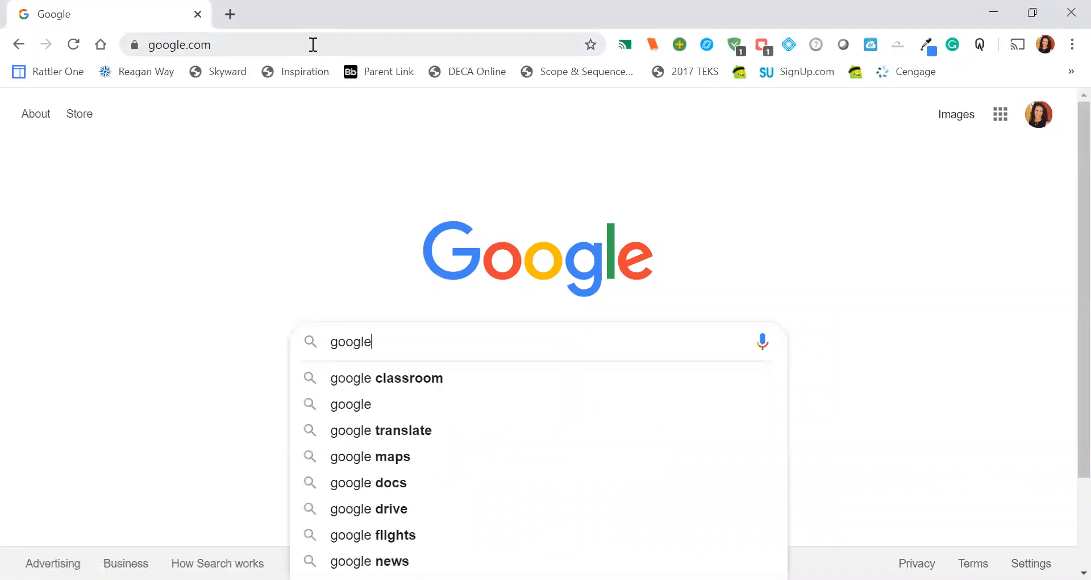
pyautogui.write(' classroom')
pyautogui.press('Return')
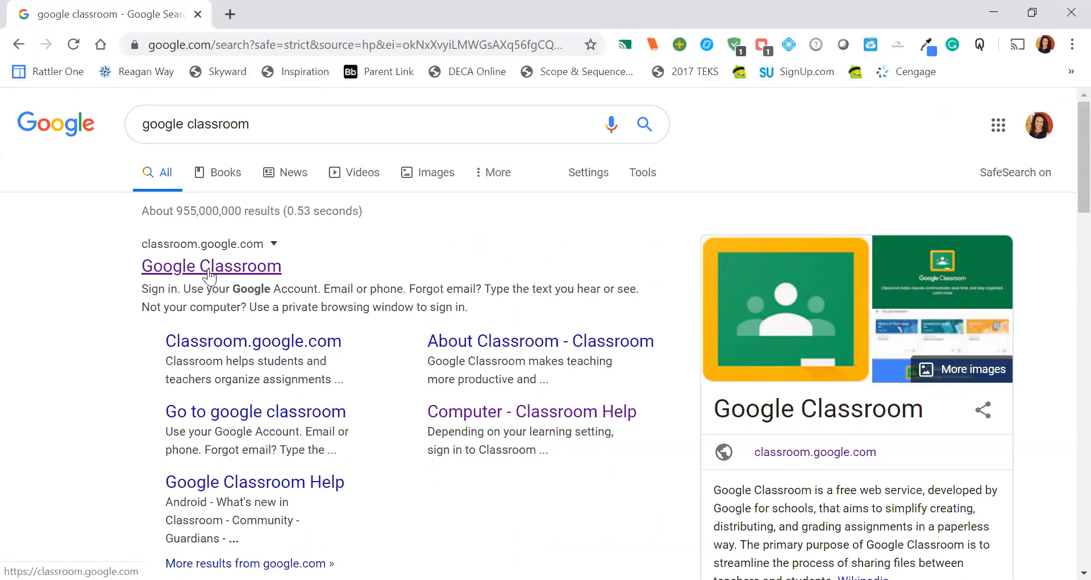
pyautogui.click(209, 267)
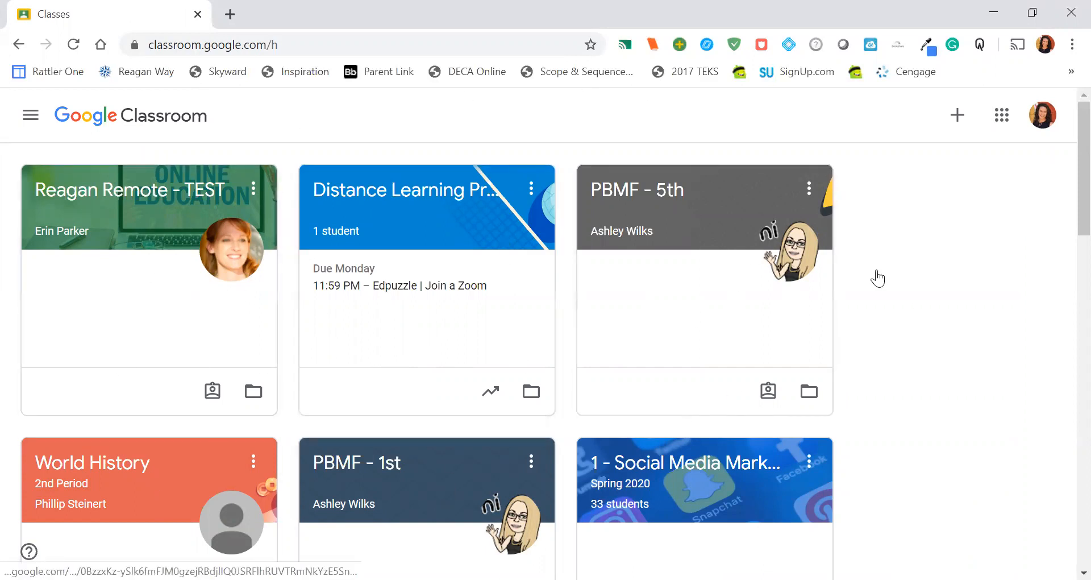
# Step: Start creating a new class and enter "1 - Insert Class Name" as its name
pyautogui.click(958, 117)
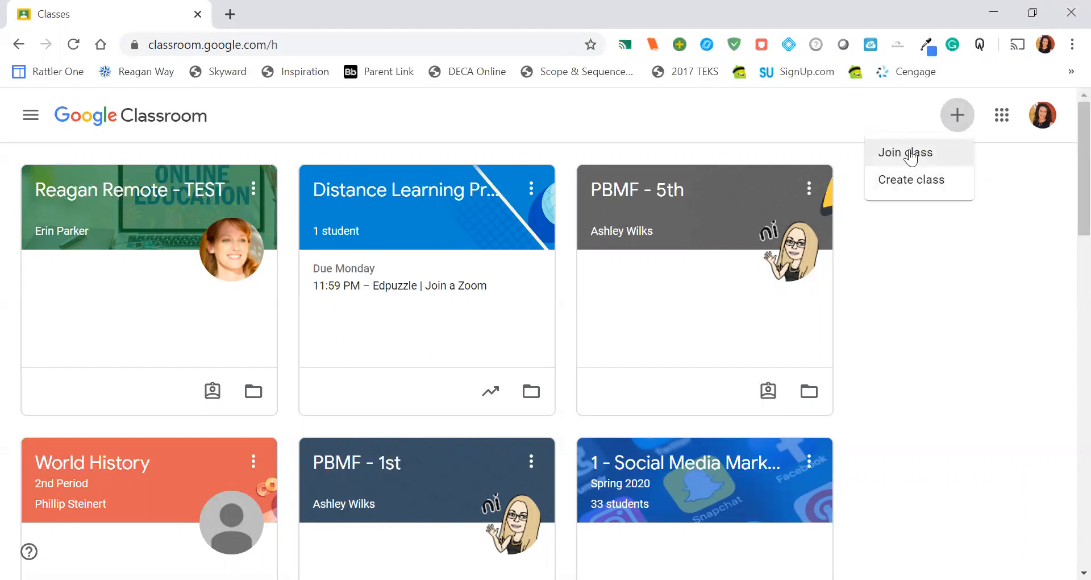
pyautogui.click(909, 181)
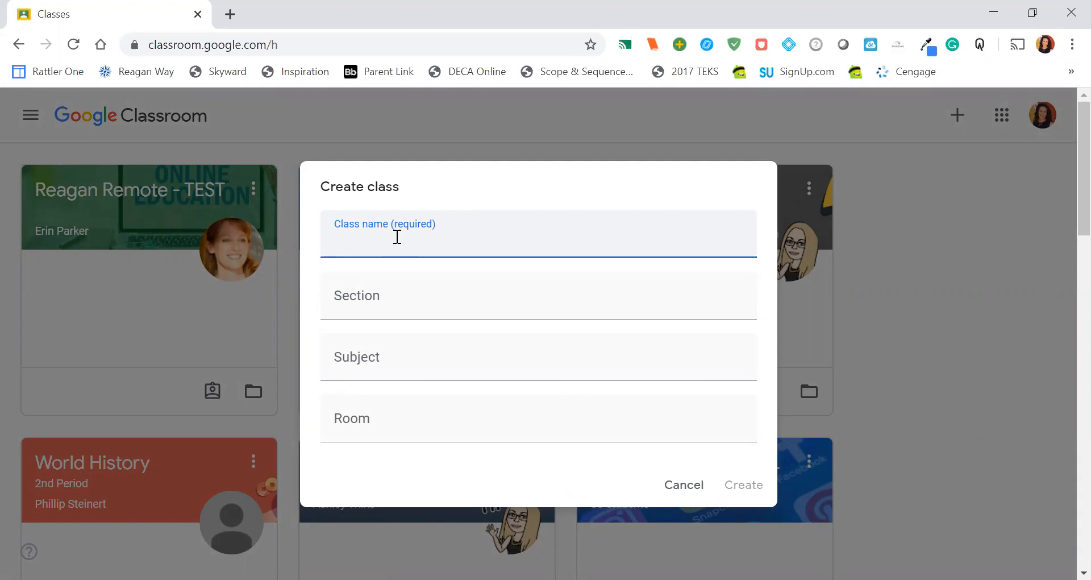
pyautogui.write('1 - ')
pyautogui.write('Rando')
pyautogui.write('m CLas')
pyautogui.press('BackSpace')
pyautogui.press('BackSpace')
pyautogui.press('BackSpace')
pyautogui.press('BackSpace')
pyautogui.press('BackSpace')
pyautogui.press('BackSpace')
pyautogui.press('BackSpace')
pyautogui.press('BackSpace')
pyautogui.press('BackSpace')
pyautogui.press('BackSpace')
pyautogui.press('BackSpace')
pyautogui.write('IN')
pyautogui.press('BackSpace')
pyautogui.write('nsert Class Na')
pyautogui.write('mwe')
pyautogui.press('BackSpace')
pyautogui.press('BackSpace')
pyautogui.write('e')
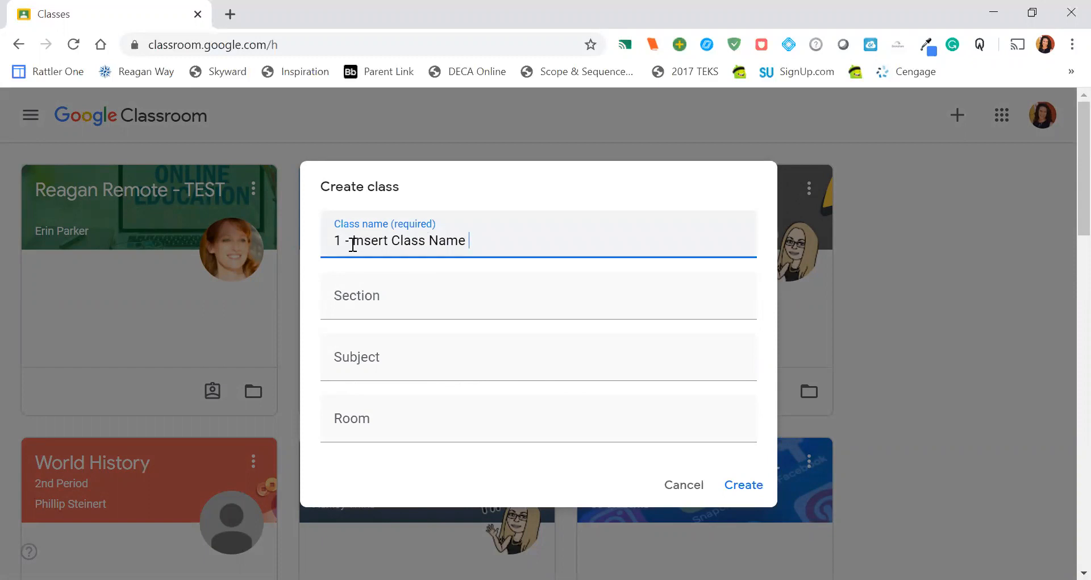
# Step: Append the tutoring note "(Tutoring: Odd, 1-3 pm)" to the class name
pyautogui.write('(Tutoring:')
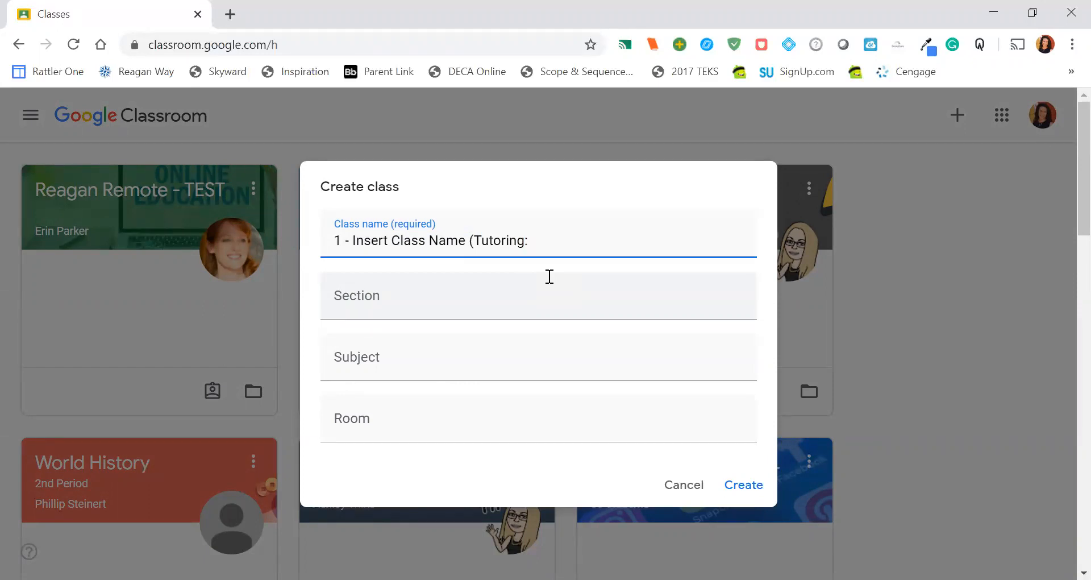
pyautogui.write(' Odd, 1-3 pm)')
# Step: Enter "2019-2020 1st Period" as the section of the new class
pyautogui.click(418, 301)
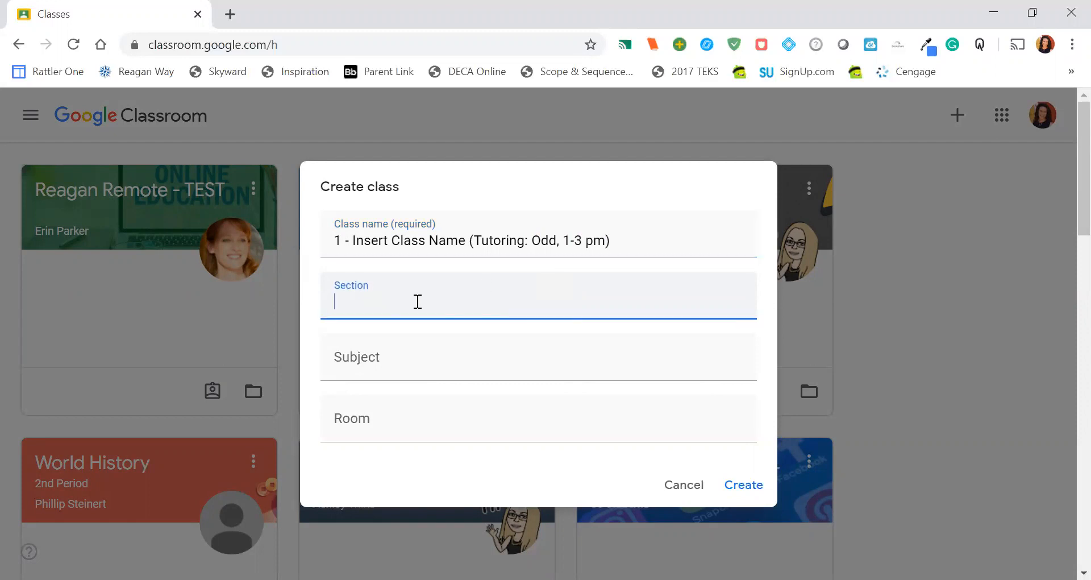
pyautogui.write('2019-2020 1st Period')
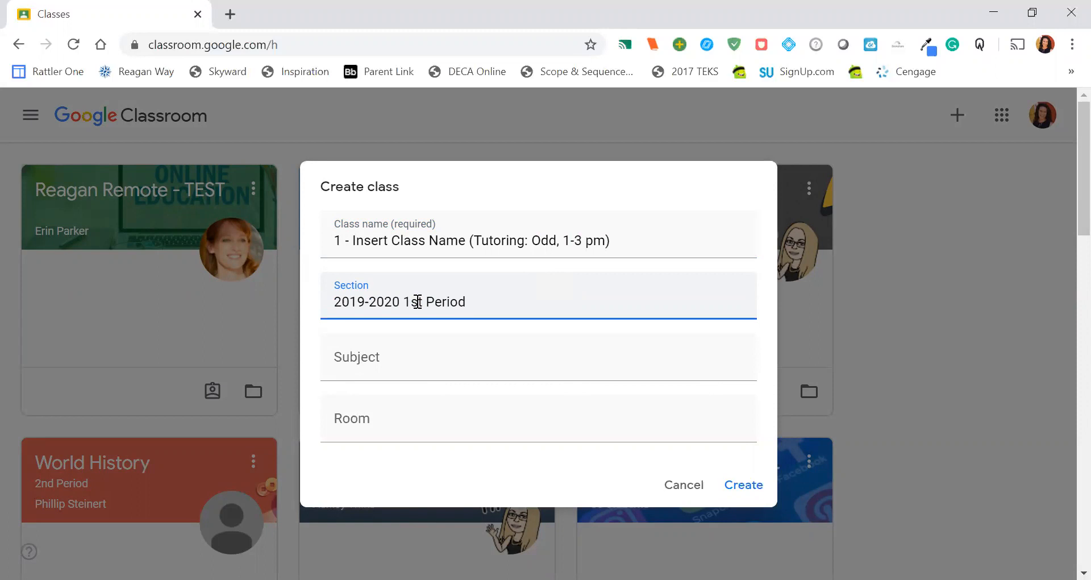
# Step: Look through the subject suggestions for "eng" and clear the subject again
pyautogui.click(425, 358)
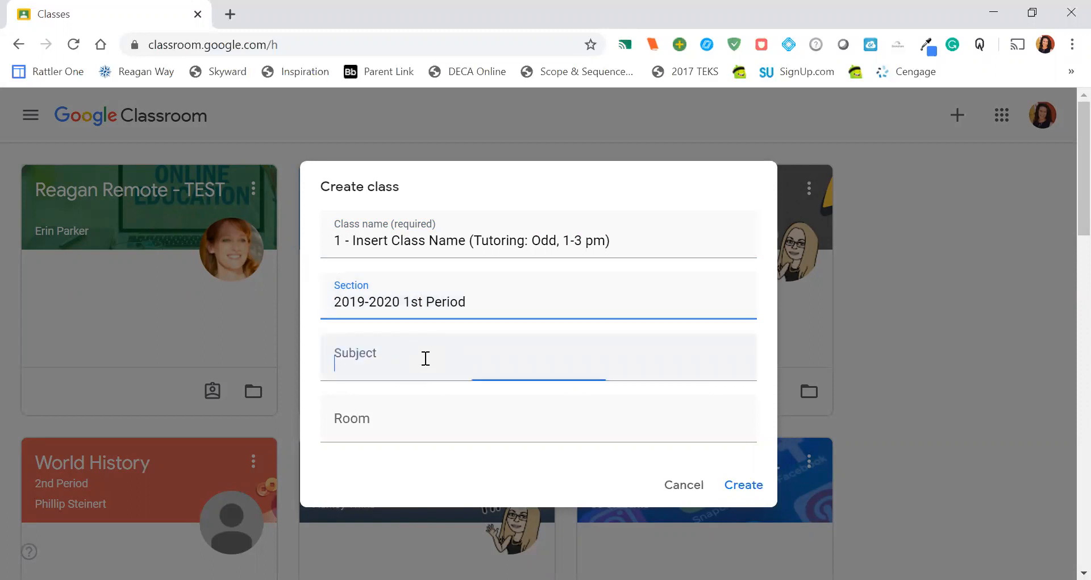
pyautogui.write('eng')
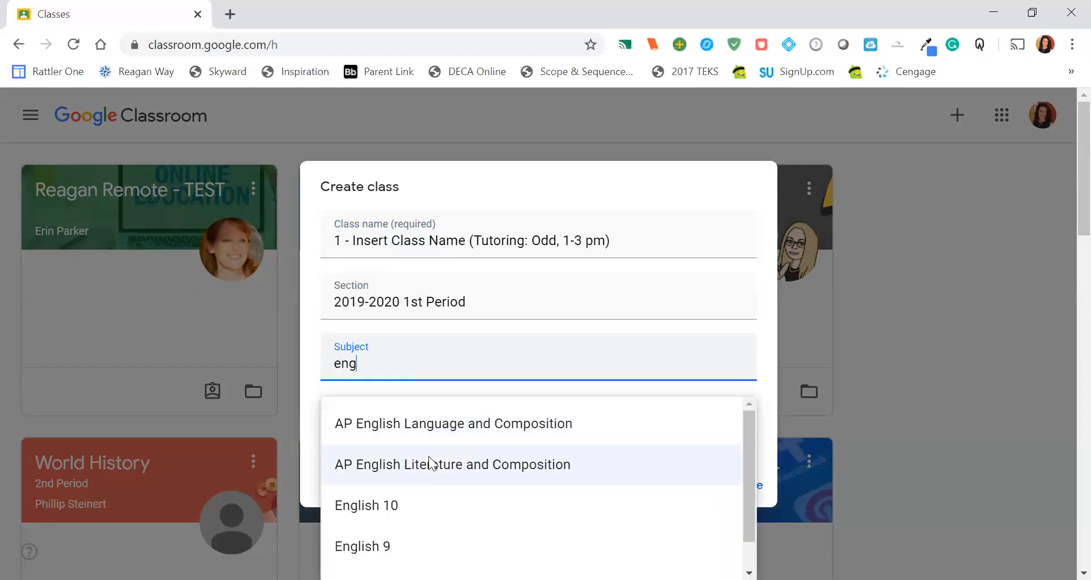
pyautogui.scroll(-1, 429, 456)
pyautogui.scroll(1, 428, 456)
pyautogui.scroll(-1, 429, 456)
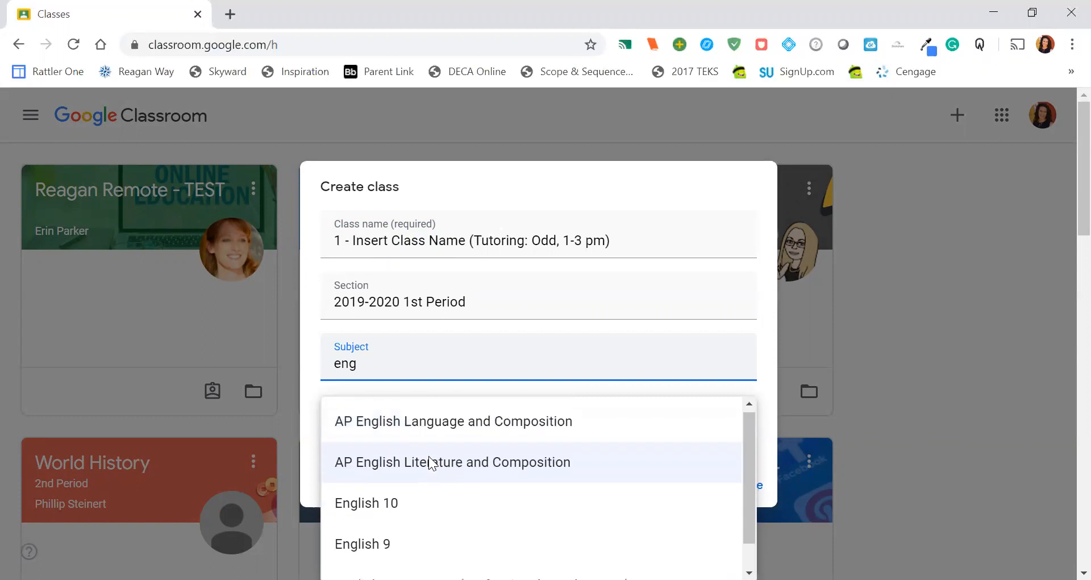
pyautogui.scroll(-1, 429, 456)
pyautogui.scroll(1, 447, 523)
pyautogui.scroll(-1, 447, 523)
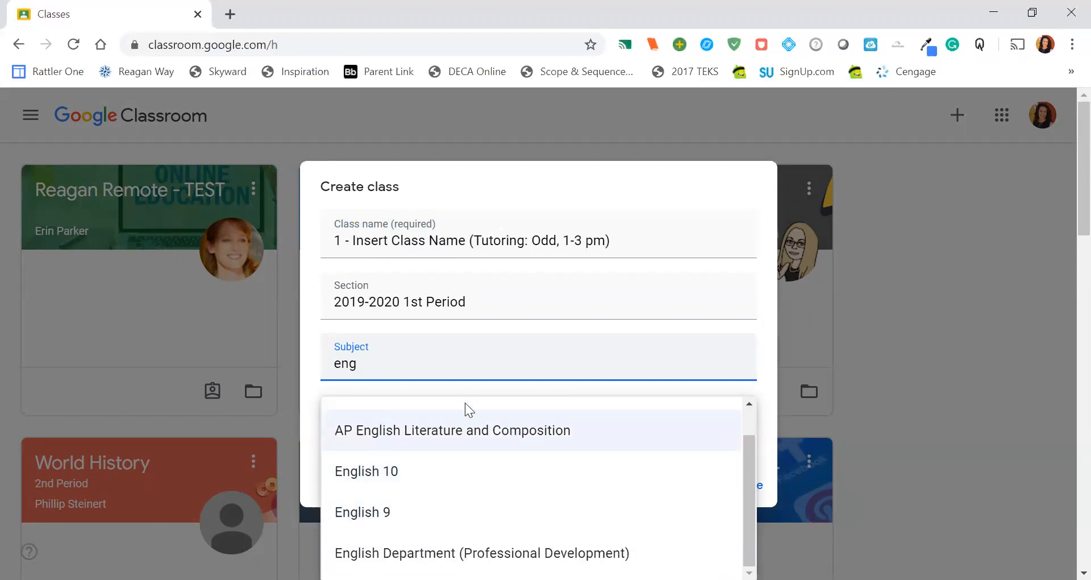
pyautogui.press('BackSpace')
pyautogui.press('BackSpace')
pyautogui.press('BackSpace')
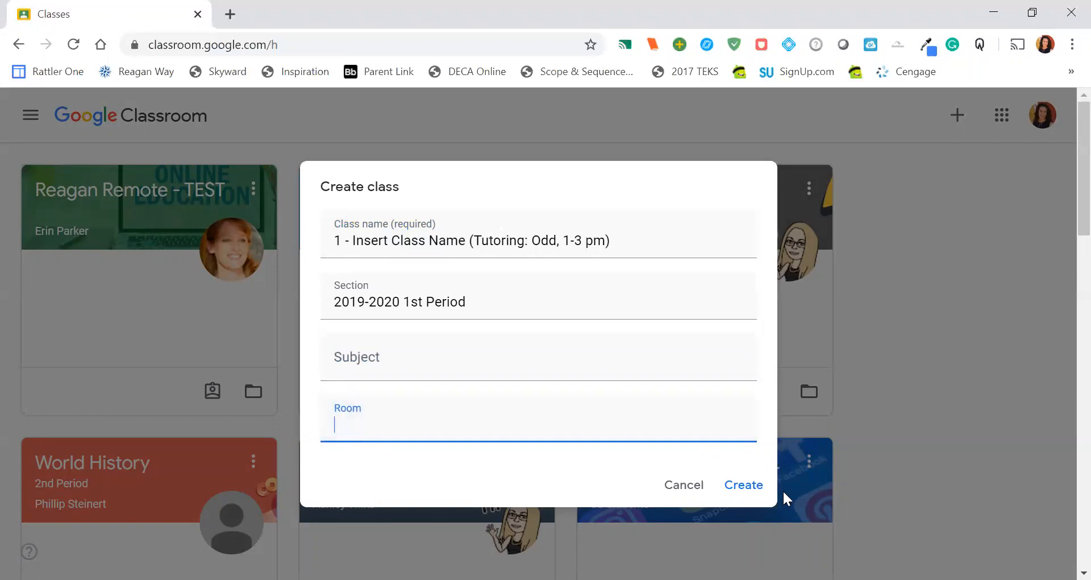
# Step: Create the class and open its settings to check the tutoring note in the class name
pyautogui.click(745, 486)
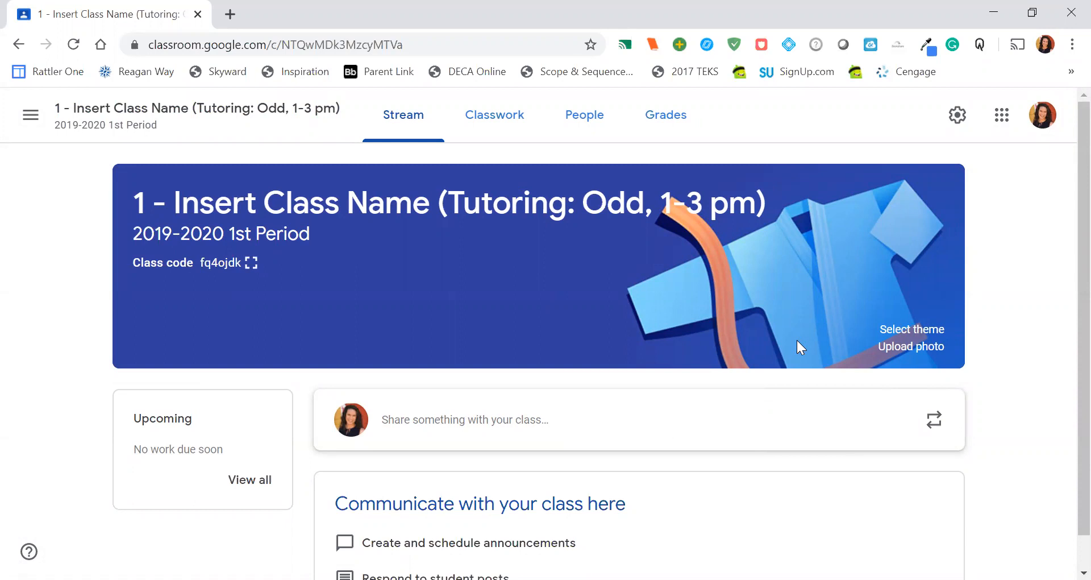
pyautogui.click(958, 125)
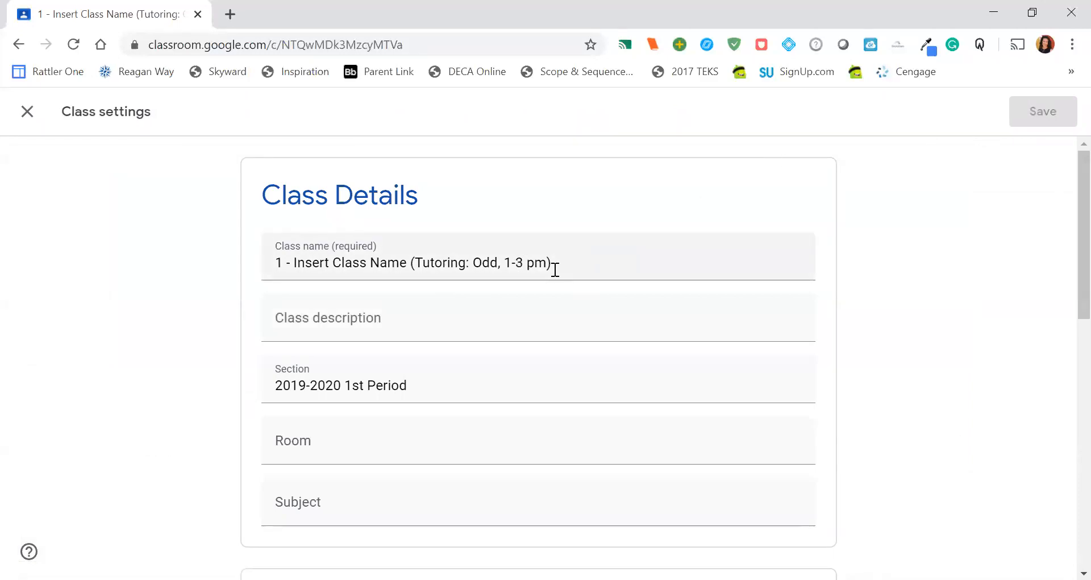
pyautogui.moveTo(556, 263); pyautogui.dragTo(409, 263)
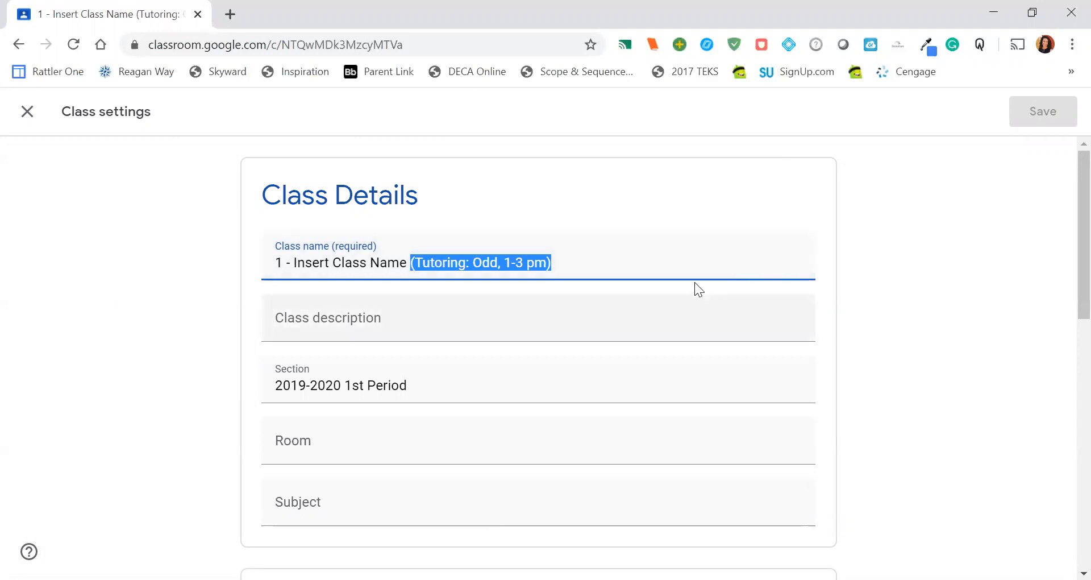
pyautogui.click(688, 265)
pyautogui.click(688, 264)
# Step: Set the class stream to "Only teachers can post or comment" and save the class settings
pyautogui.scroll(-1, 668, 246)
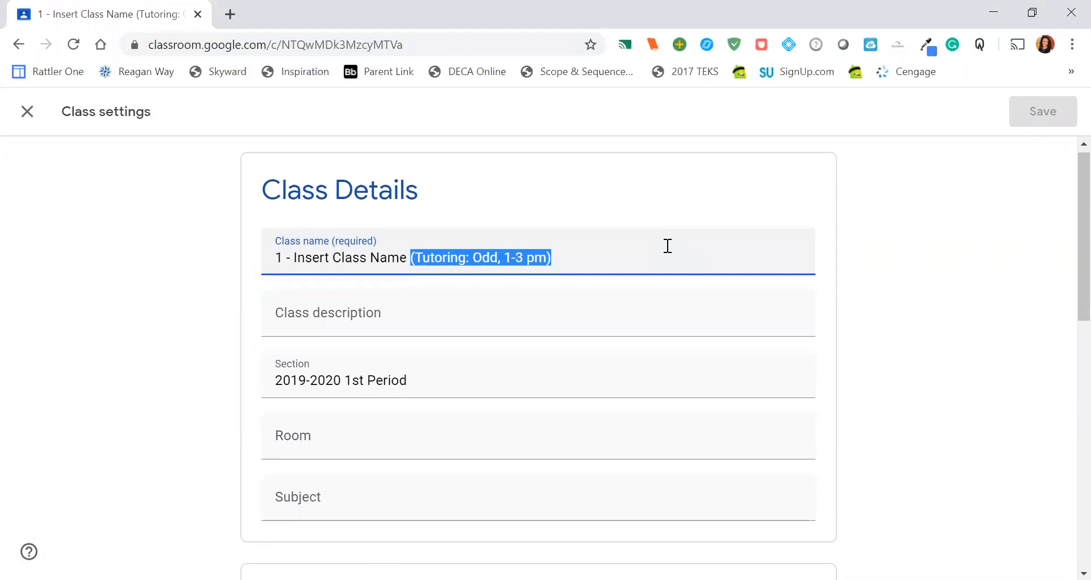
pyautogui.scroll(-1, 668, 245)
pyautogui.scroll(-2, 666, 245)
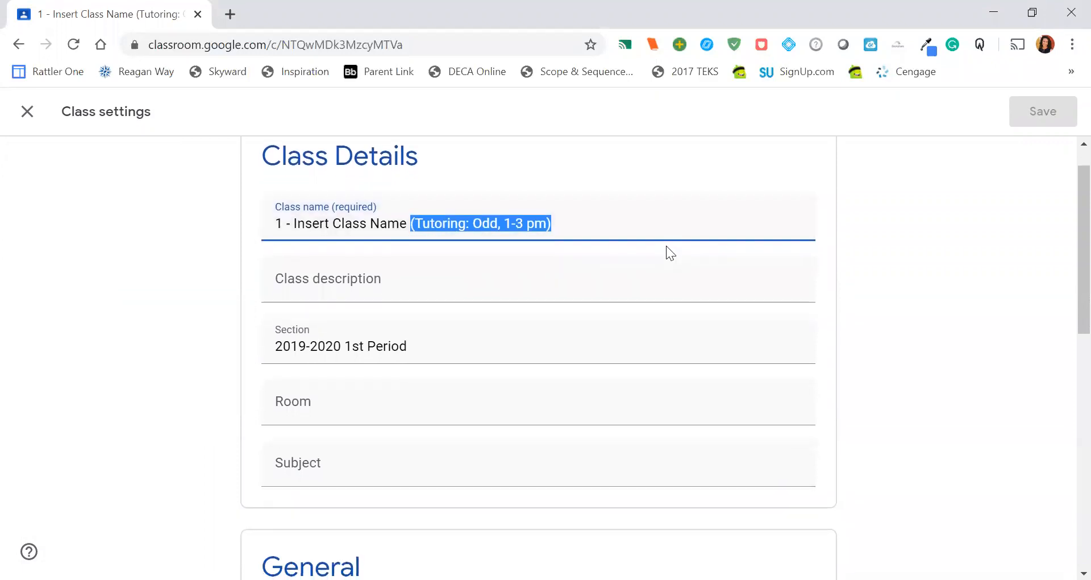
pyautogui.scroll(-4, 666, 246)
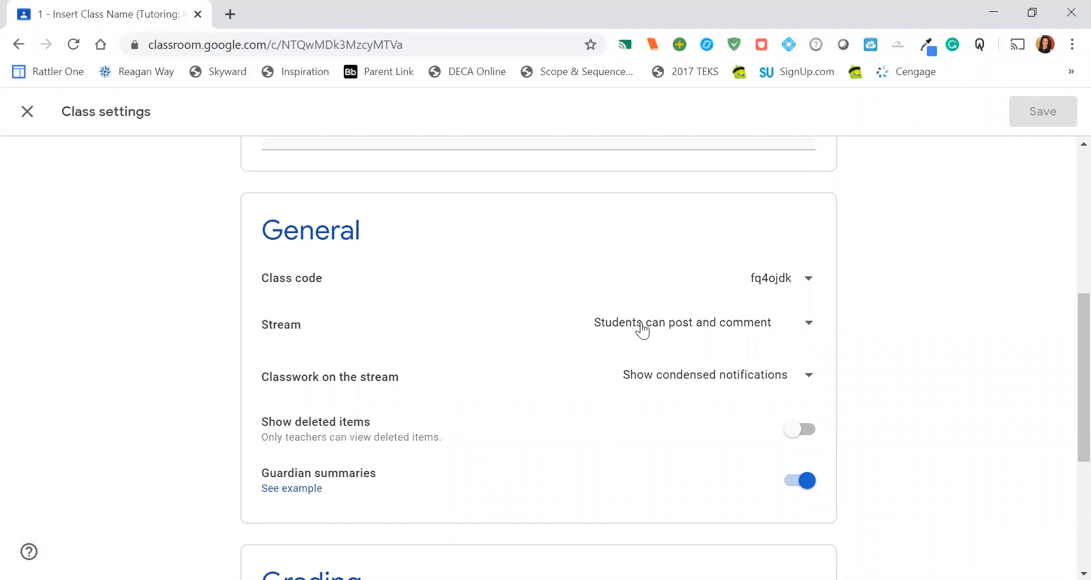
pyautogui.click(643, 330)
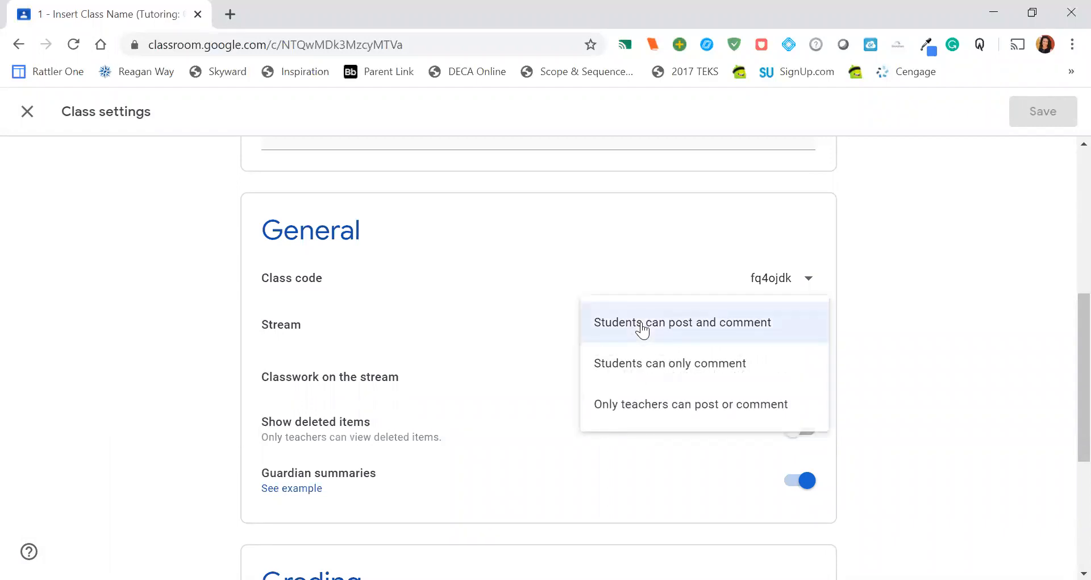
pyautogui.click(667, 412)
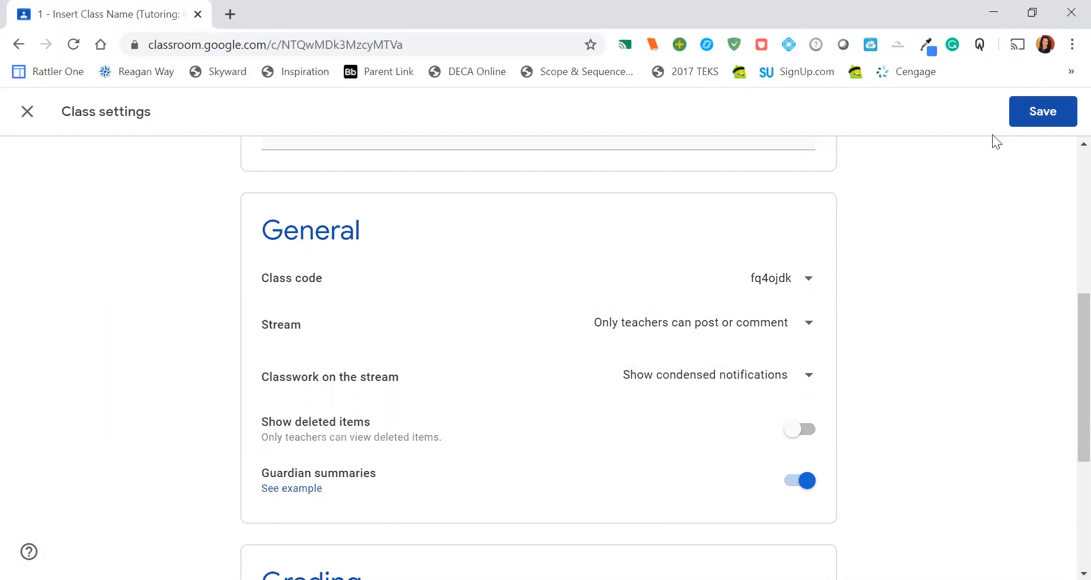
pyautogui.click(1044, 113)
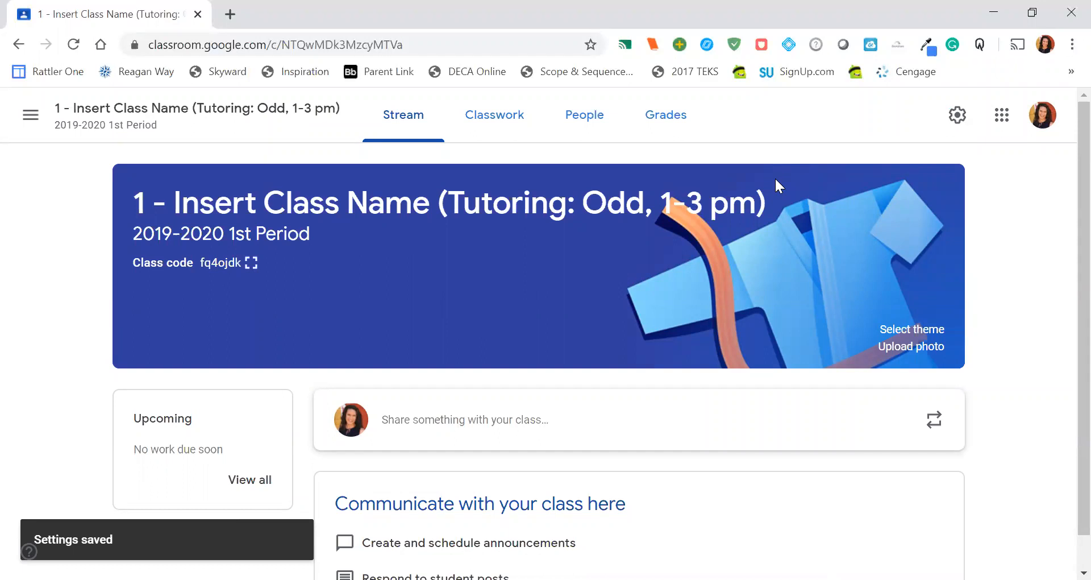
# Step: Start a teacher invitation for the class and add the first co-teacher by searching for their first name
pyautogui.click(592, 120)
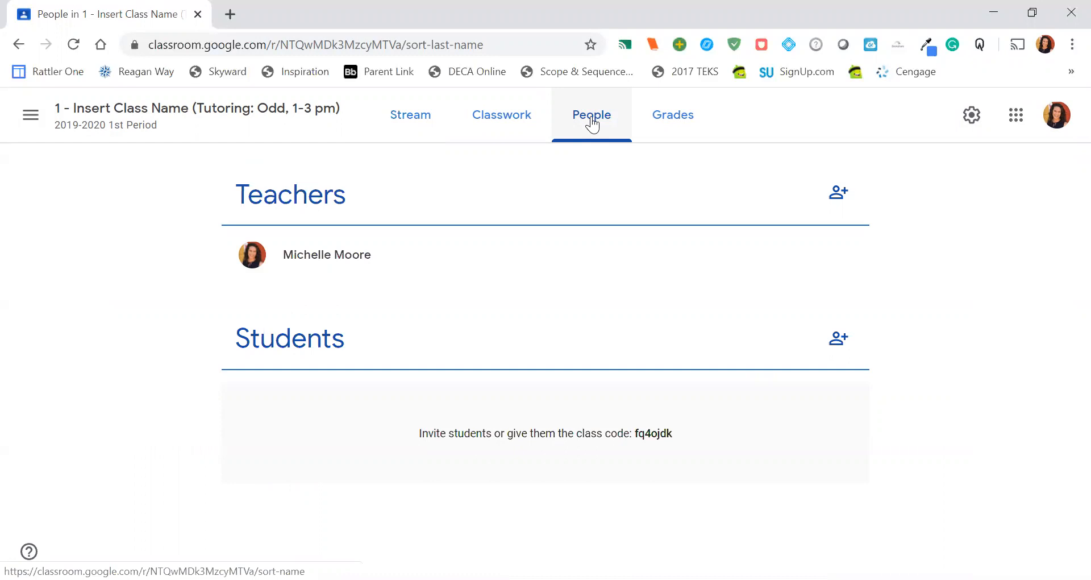
pyautogui.click(839, 198)
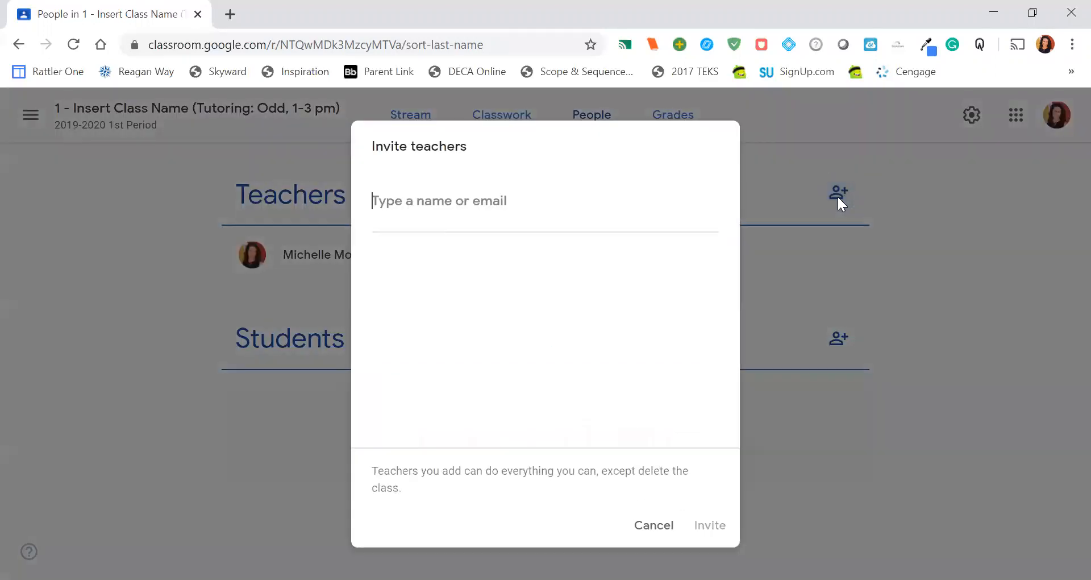
pyautogui.write('da')
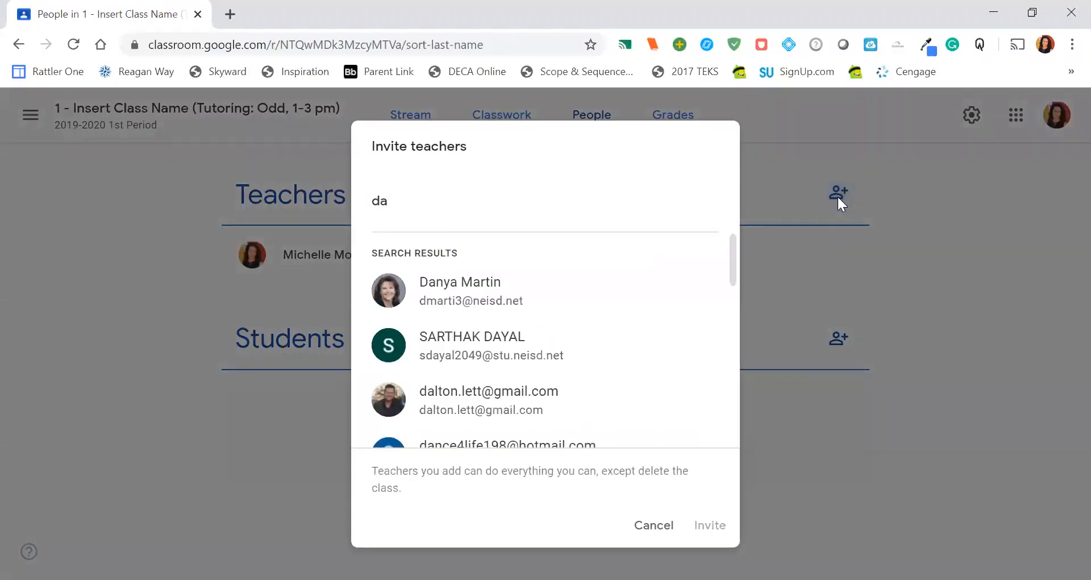
pyautogui.write('nya')
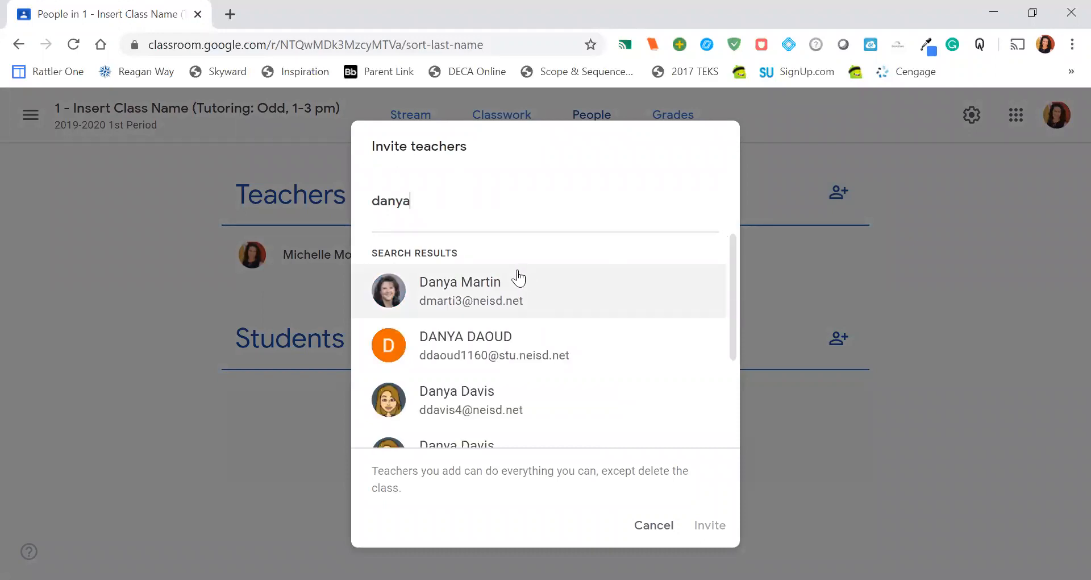
pyautogui.click(468, 291)
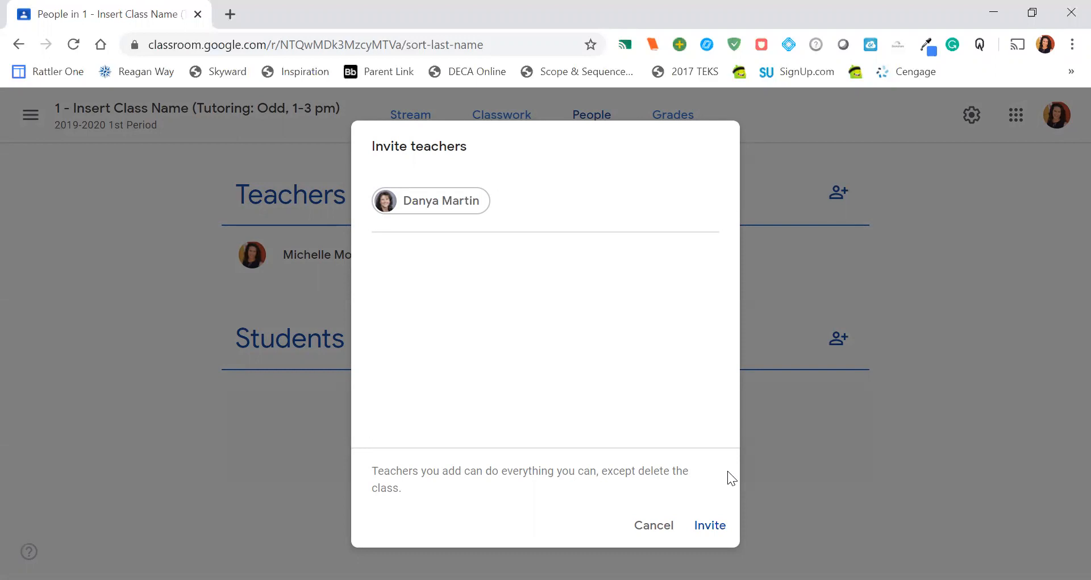
# Step: Add a second teacher to the invitation using "aw" as the search text, and remove that teacher again
pyautogui.write('aw')
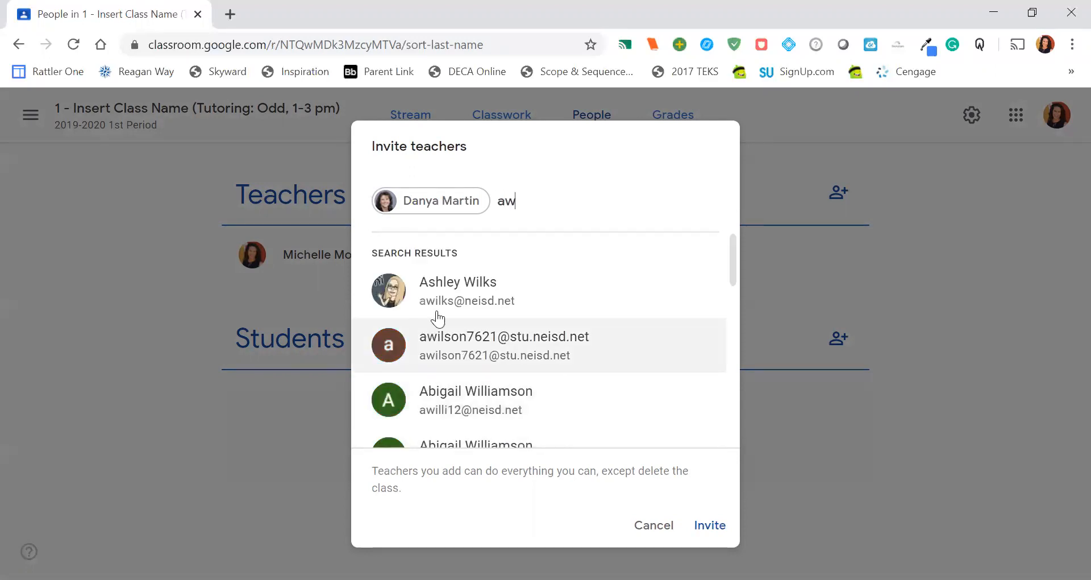
pyautogui.click(466, 293)
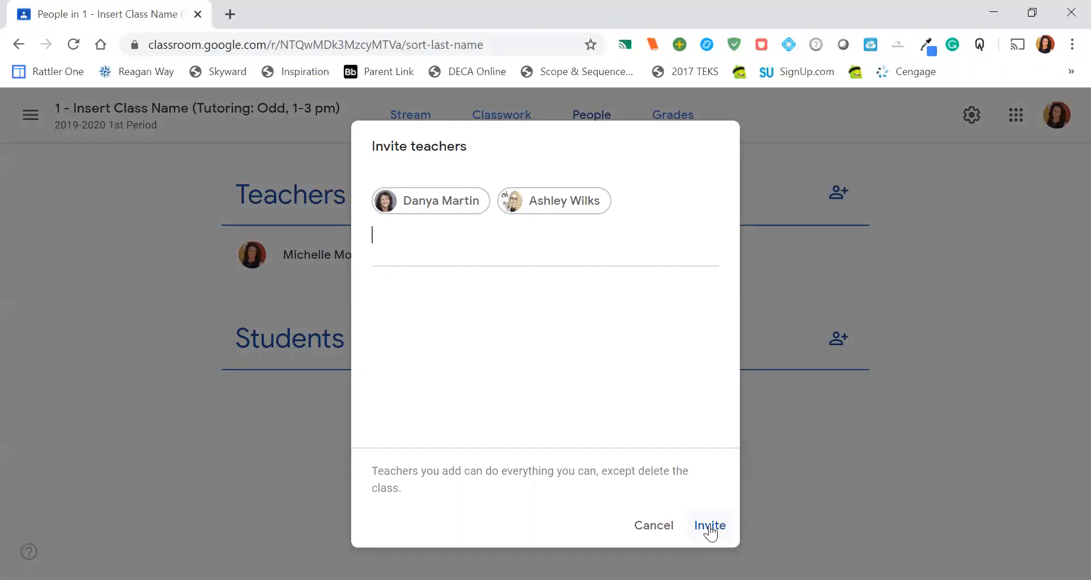
pyautogui.click(593, 203)
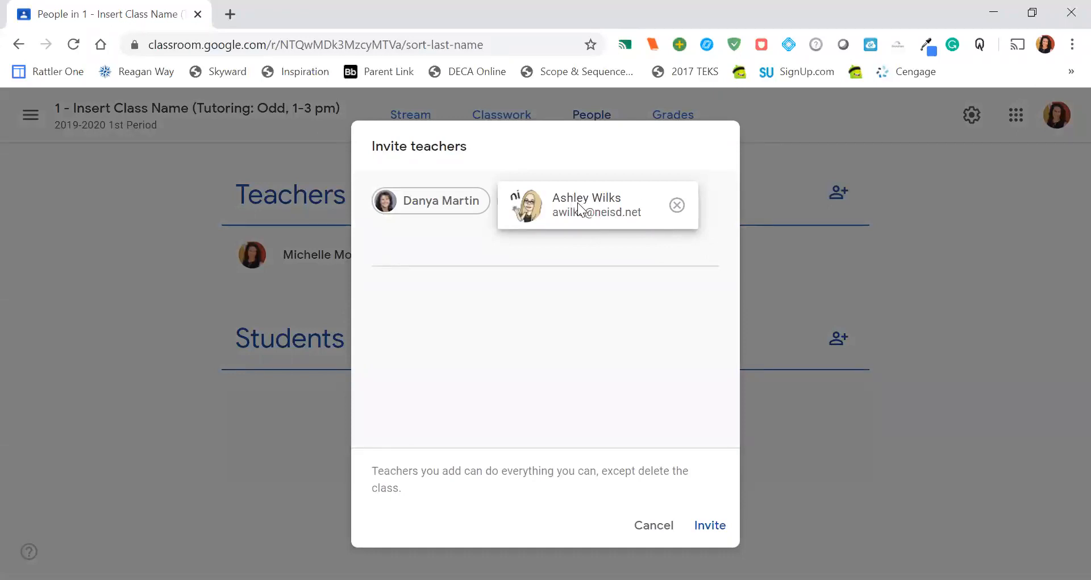
pyautogui.click(679, 207)
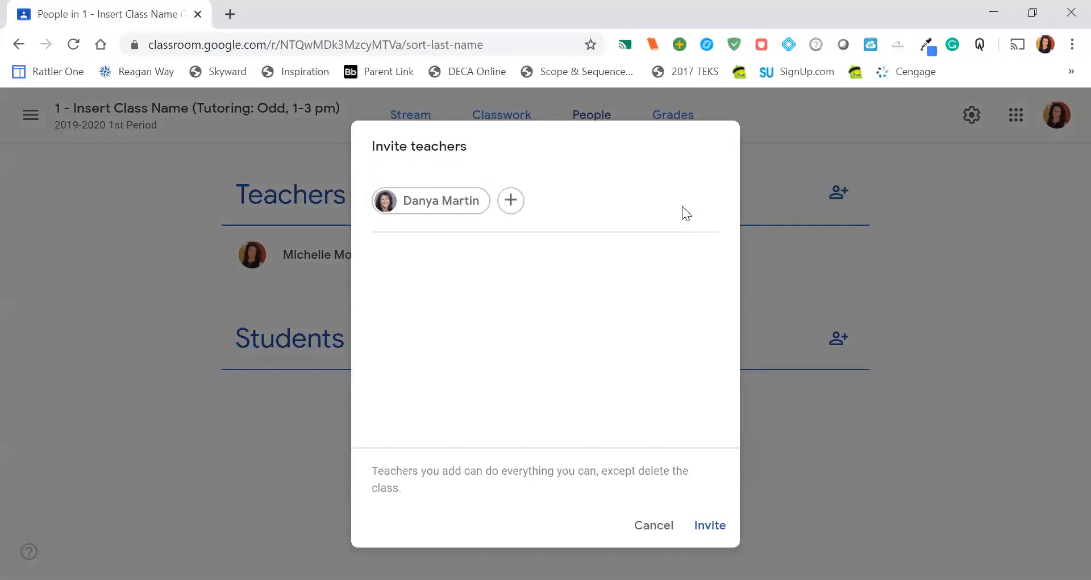
# Step: Search for the second co-teacher by name and add them to the teacher invitation
pyautogui.click(517, 208)
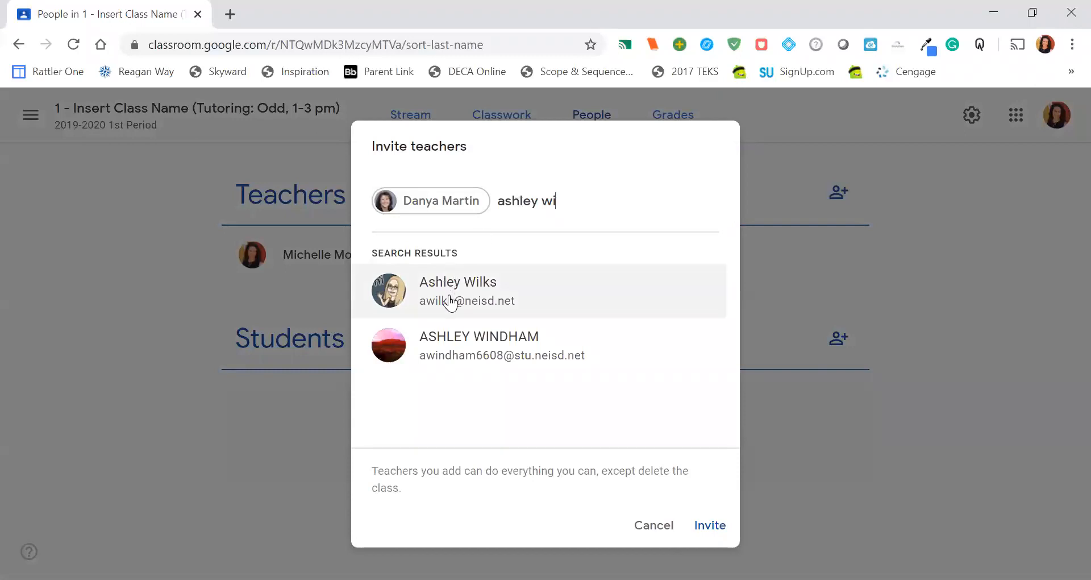
pyautogui.click(450, 300)
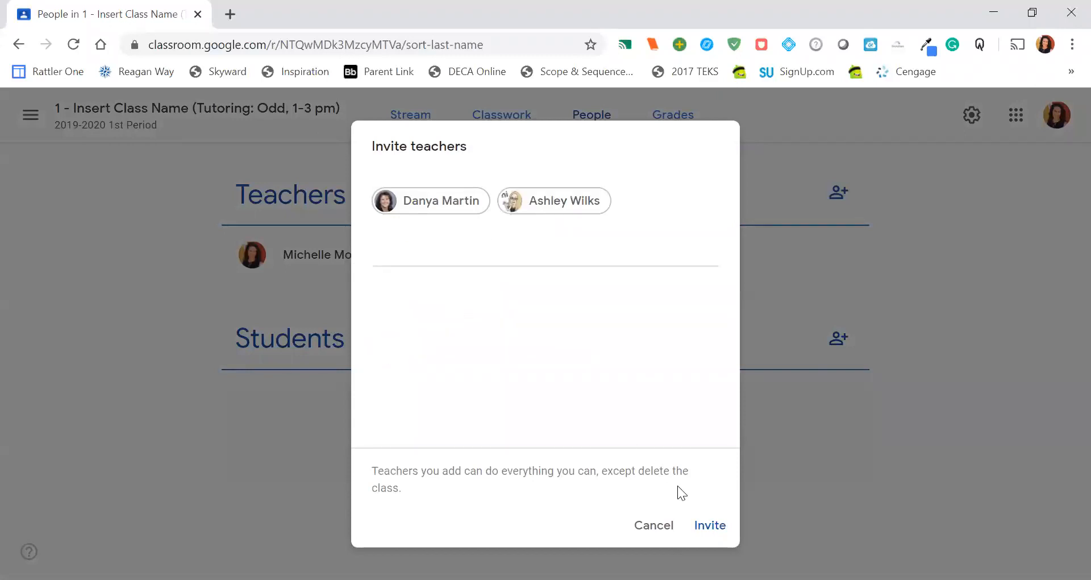
# Step: Send the co-teacher invitations and reload the class's People page
pyautogui.click(698, 527)
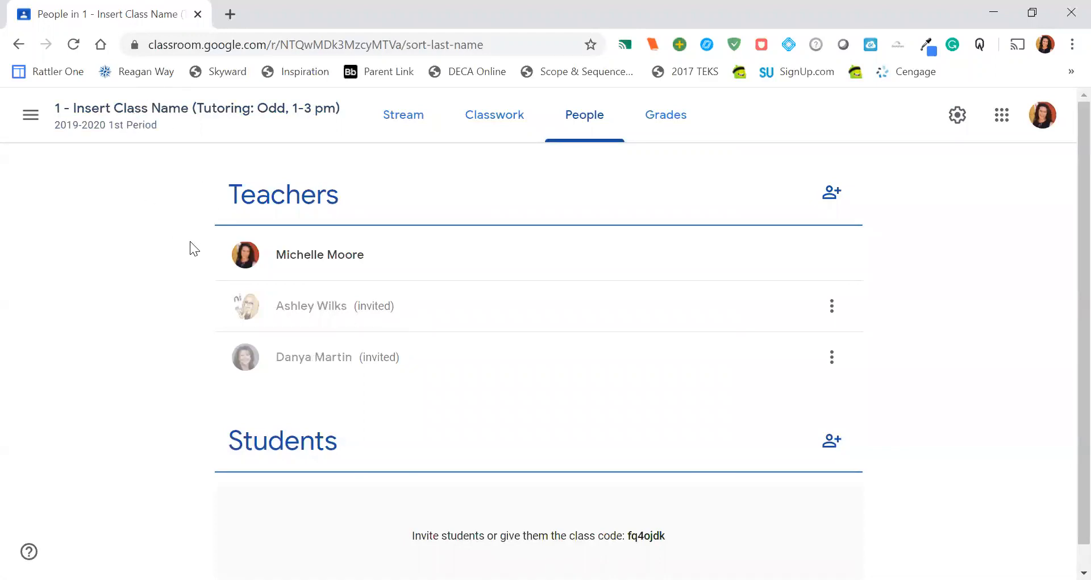
pyautogui.click(74, 48)
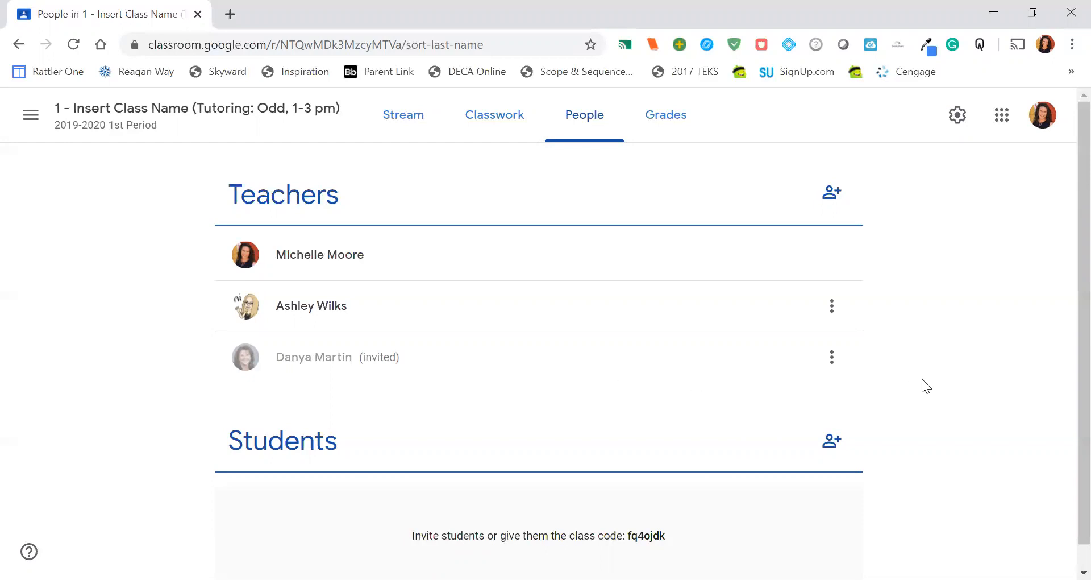
# Step: Start a student invitation for the class and add three students by searching for their names
pyautogui.scroll(-1, 921, 379)
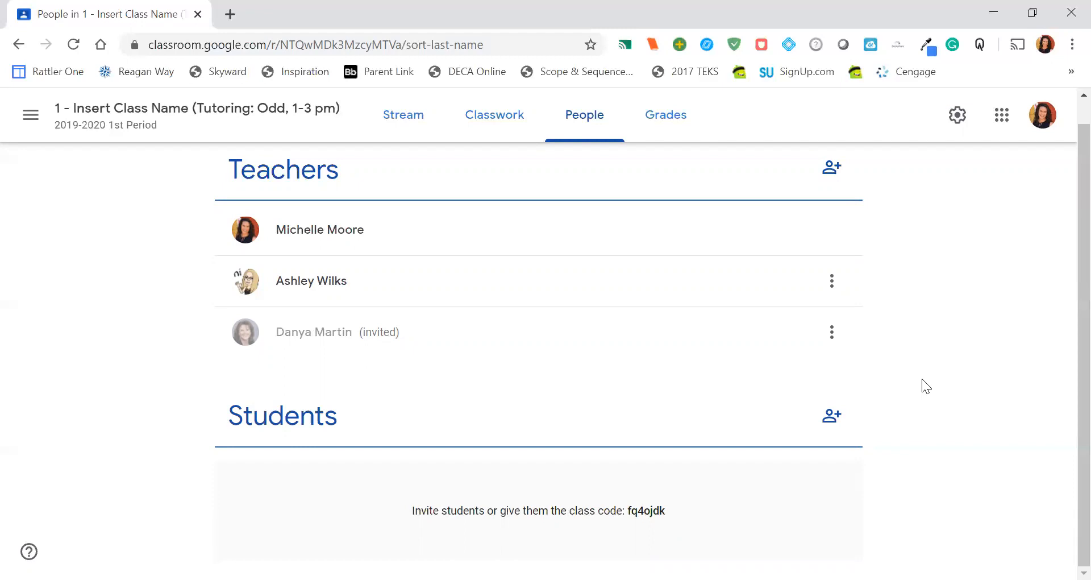
pyautogui.click(833, 418)
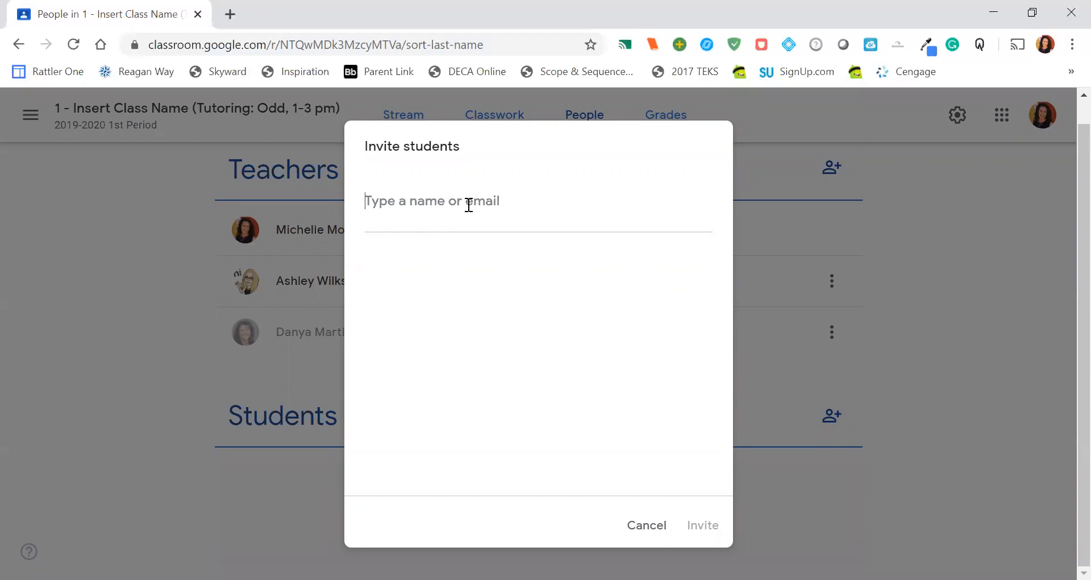
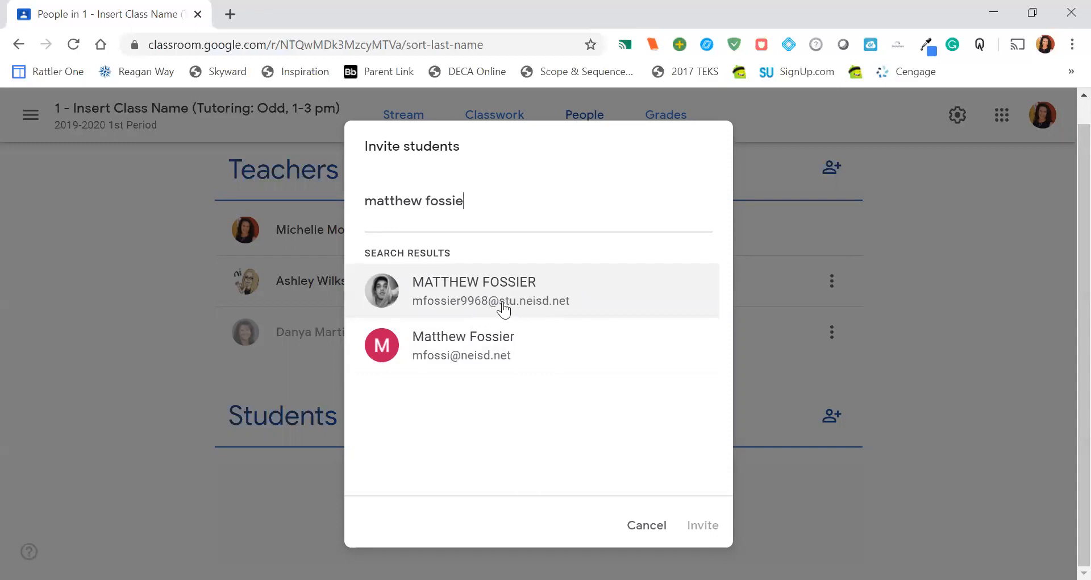
pyautogui.click(554, 296)
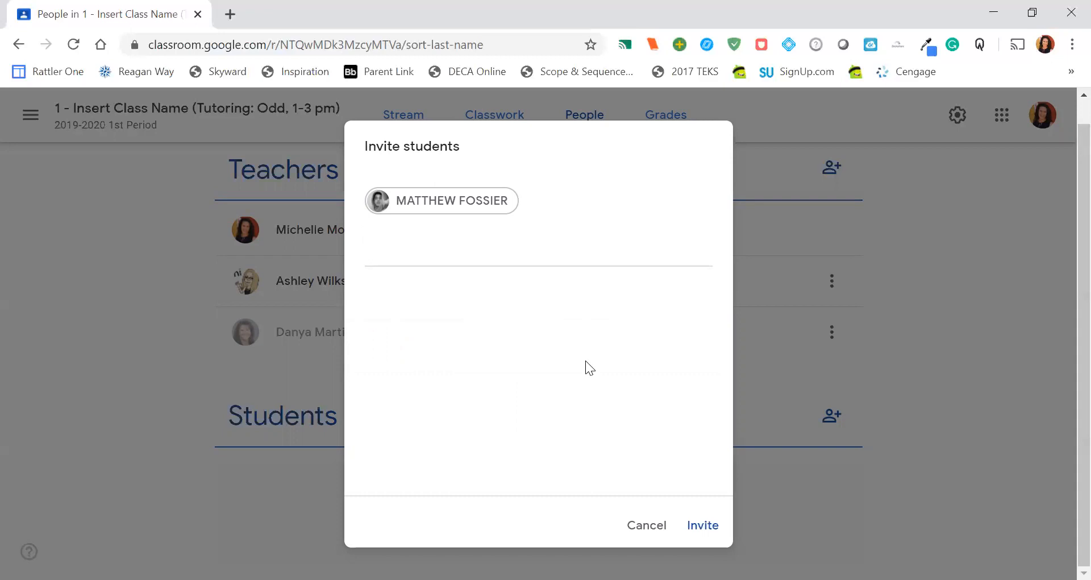
pyautogui.write('veeren')
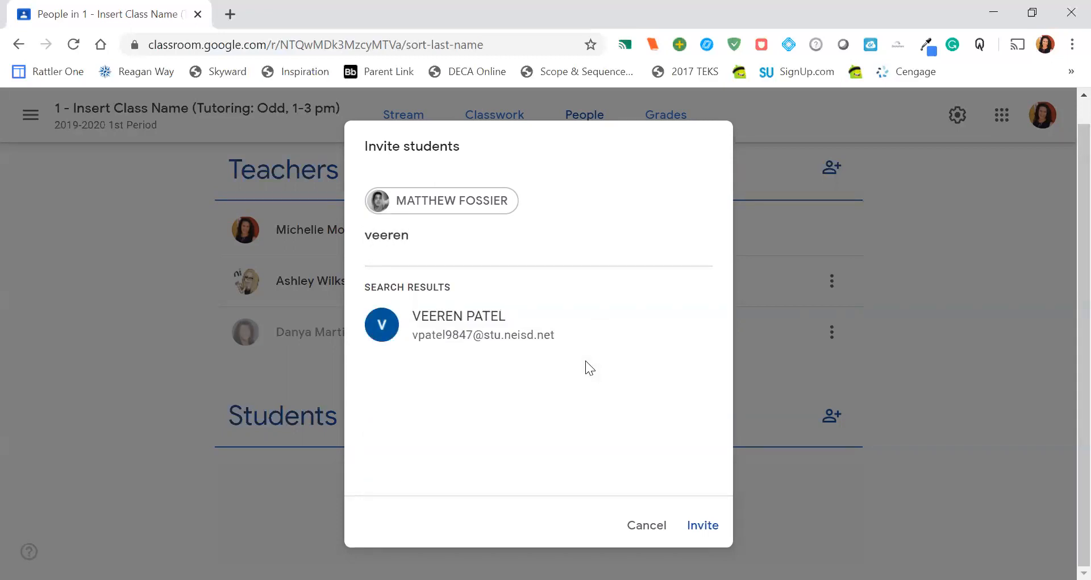
pyautogui.click(500, 337)
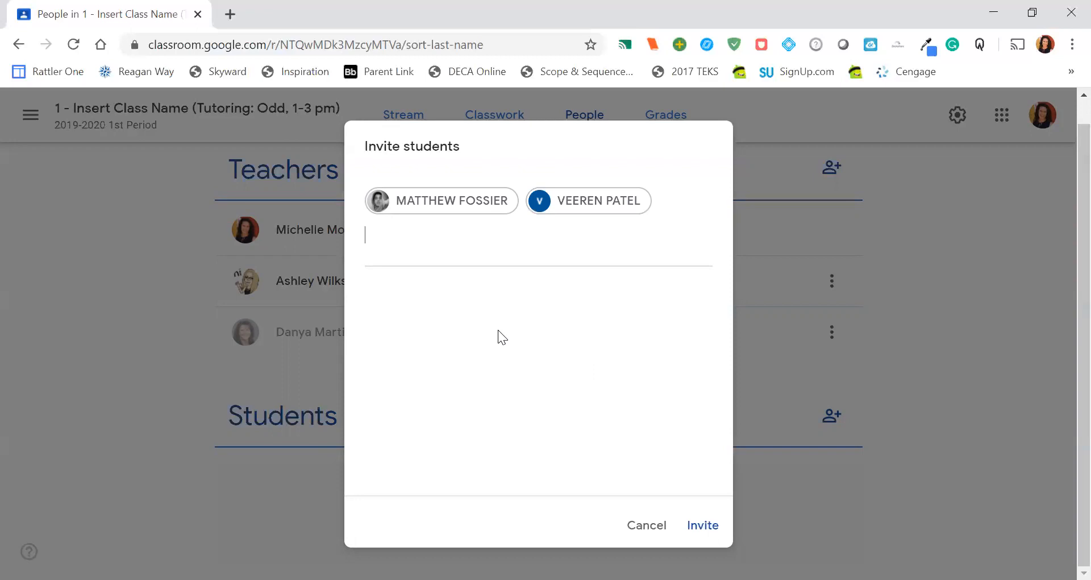
pyautogui.write('erika')
pyautogui.click(499, 338)
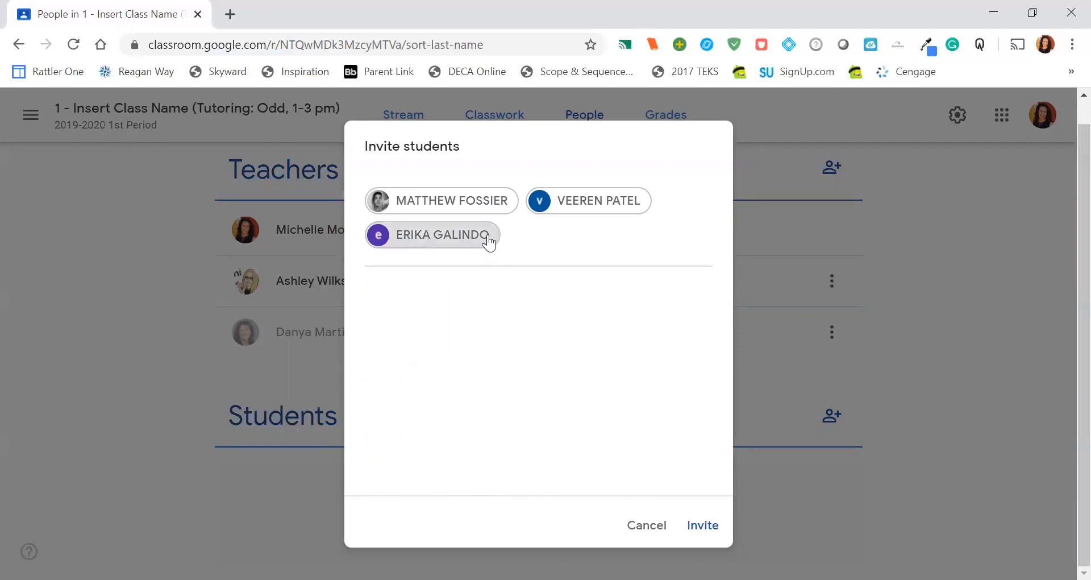
# Step: Remove the third student from the invitation, re-add them with a more specific name search, and cancel the invitation
pyautogui.moveTo(490, 241)
pyautogui.click(543, 237)
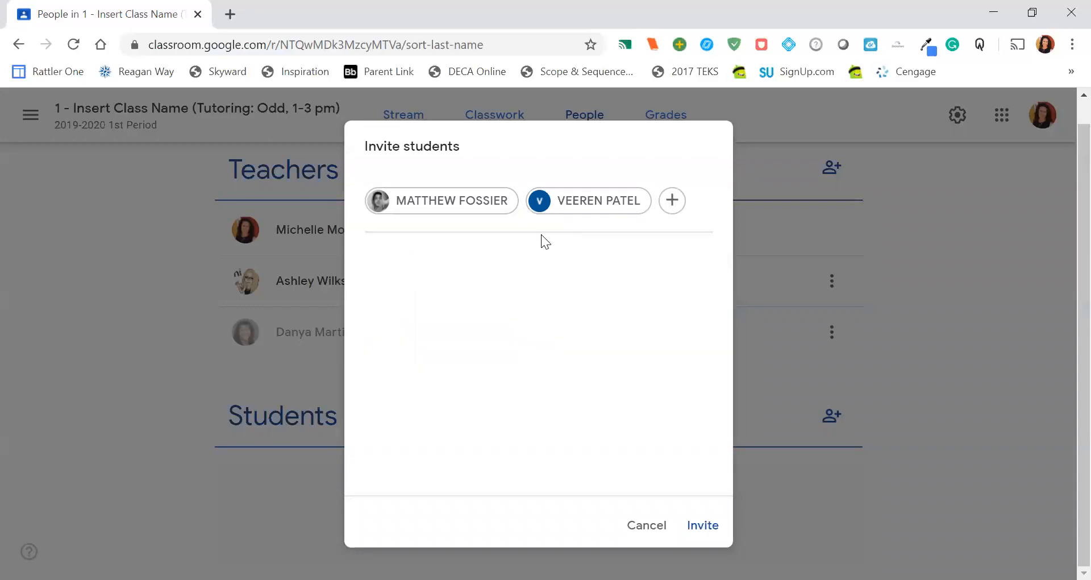
pyautogui.click(680, 208)
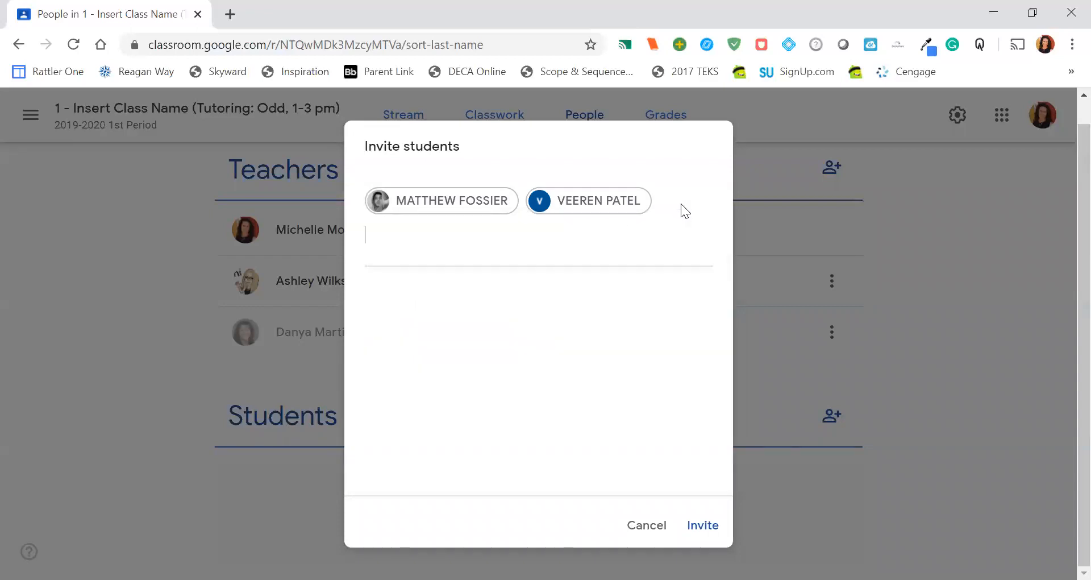
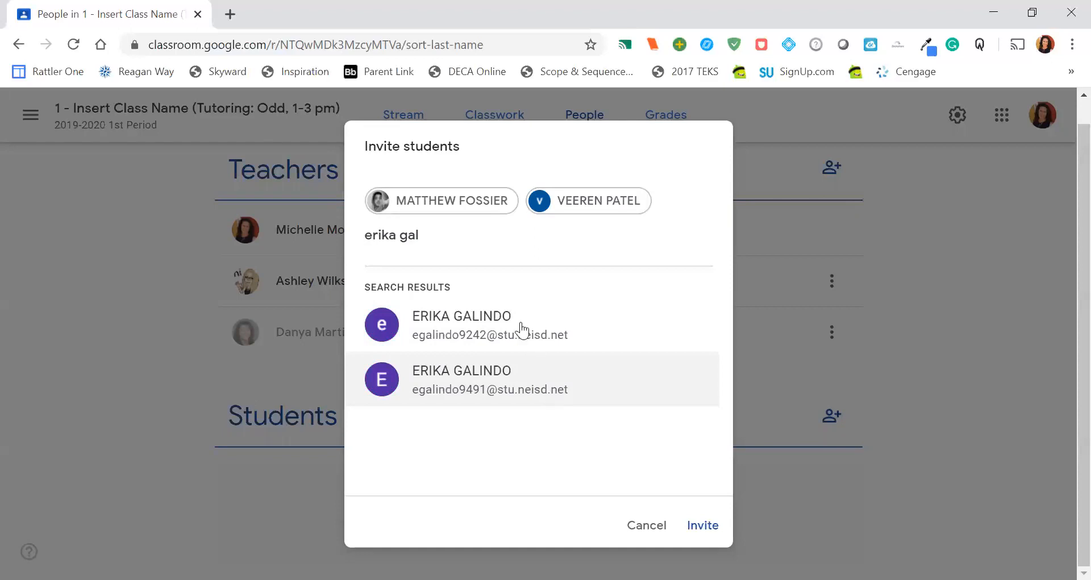
pyautogui.click(504, 314)
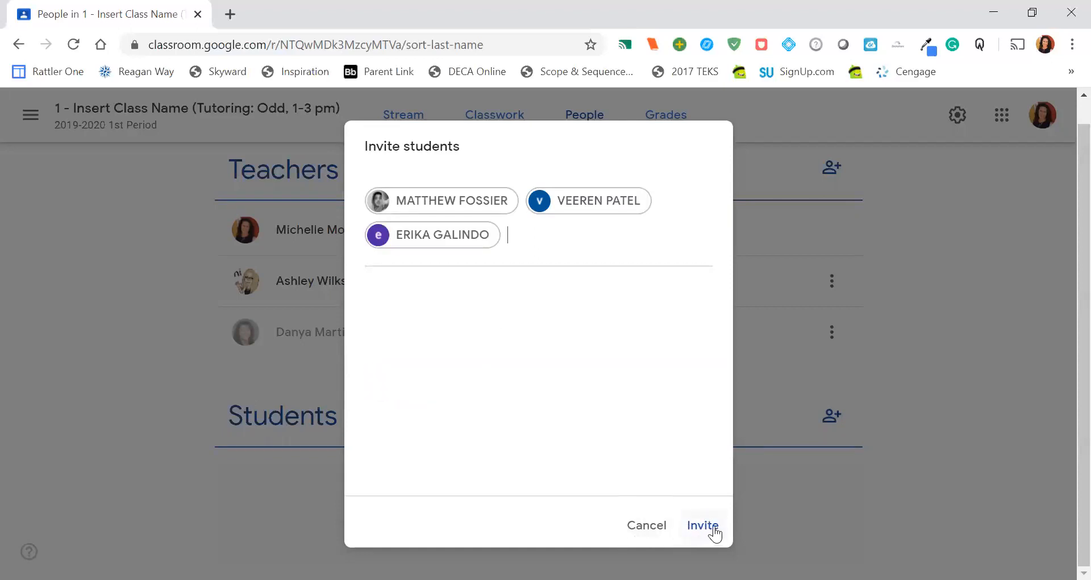
pyautogui.click(640, 532)
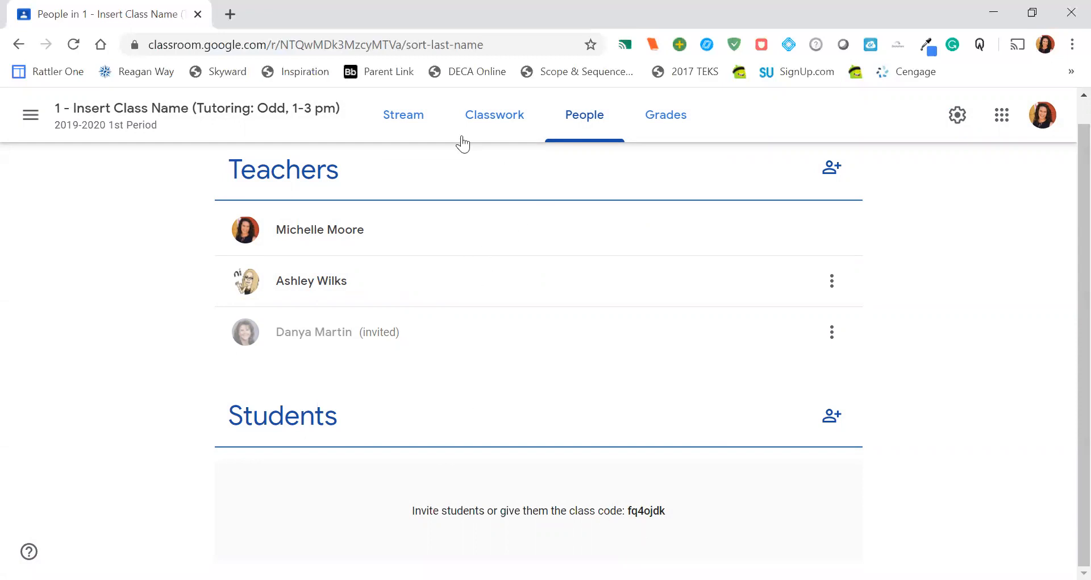
# Step: Post the stream announcement "Hey class! This will be the way that we are learning and submitting assignments until we resume in-class instruction."
pyautogui.click(409, 119)
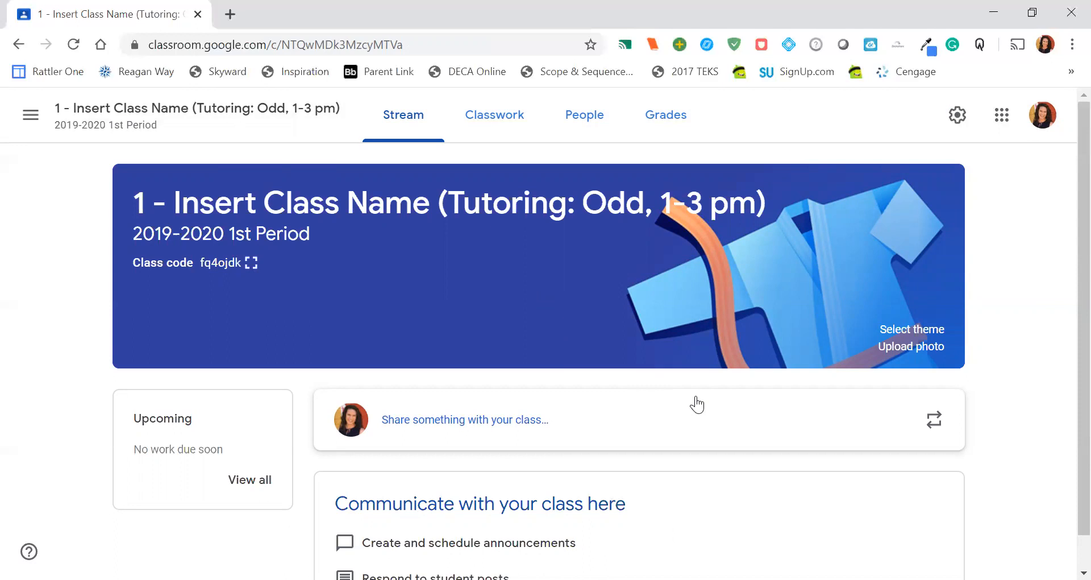
pyautogui.scroll(-1, 697, 405)
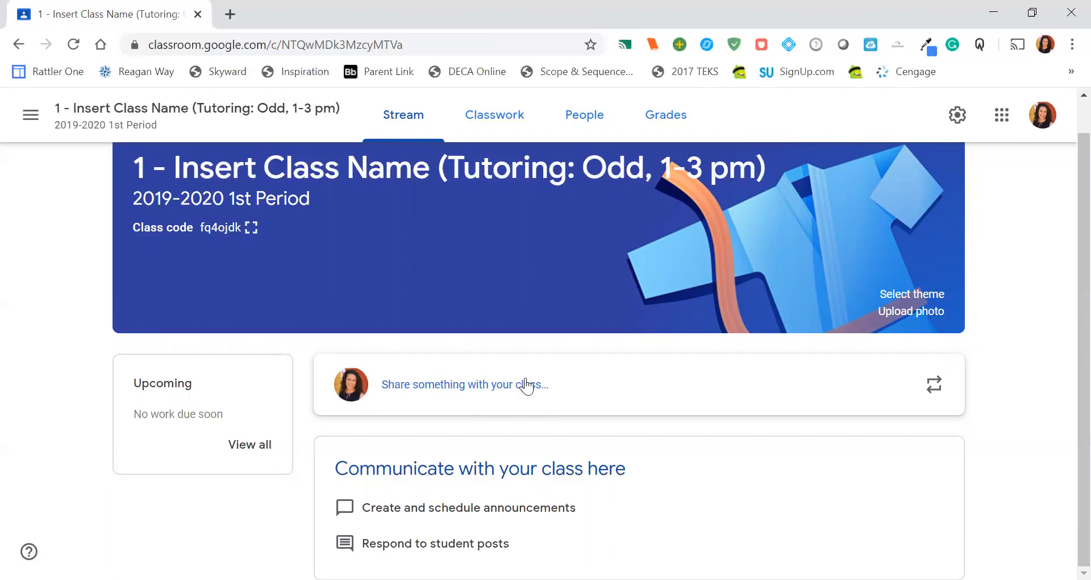
pyautogui.click(427, 380)
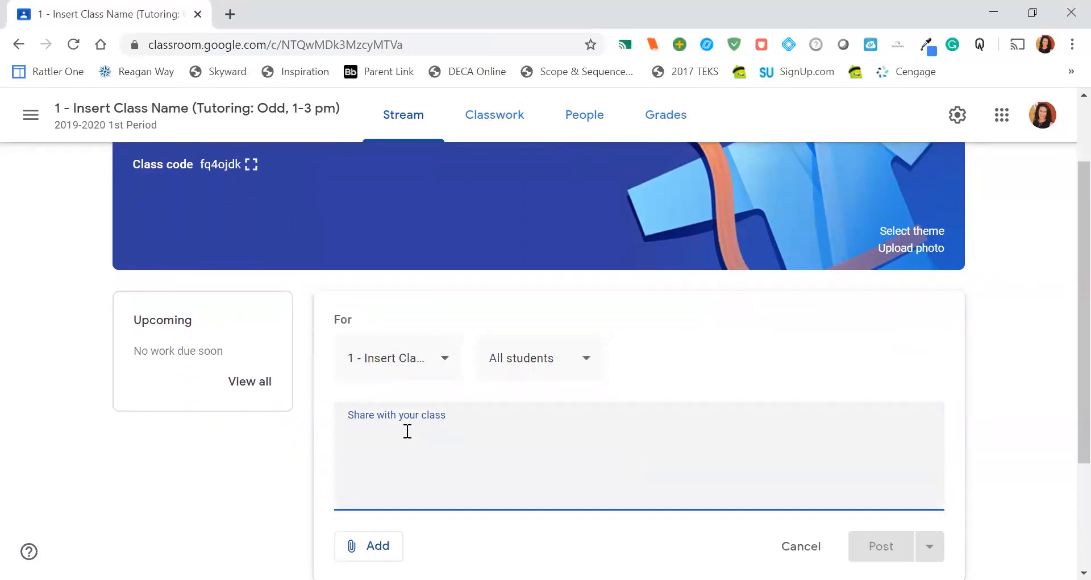
pyautogui.write('This')
pyautogui.press('BackSpace')
pyautogui.press('BackSpace')
pyautogui.press('BackSpace')
pyautogui.press('BackSpace')
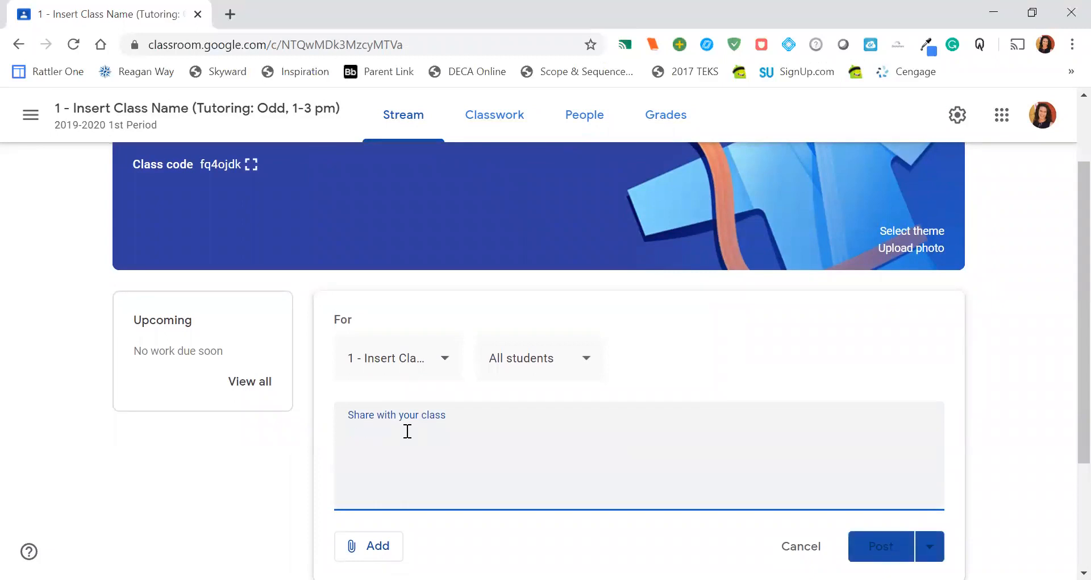
pyautogui.write('Hey class! This will b')
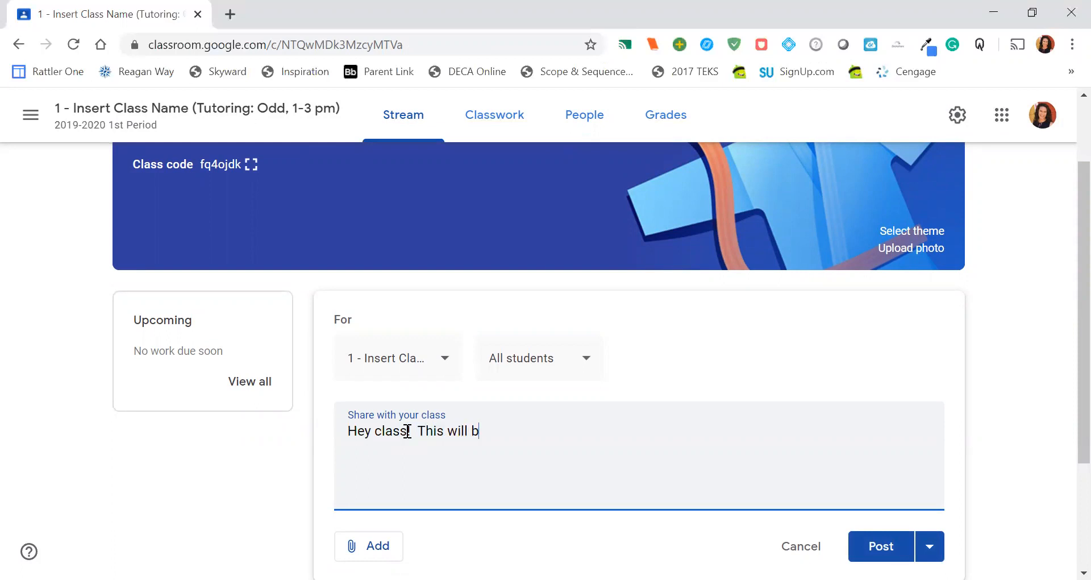
pyautogui.write('e the way that we are learning and ')
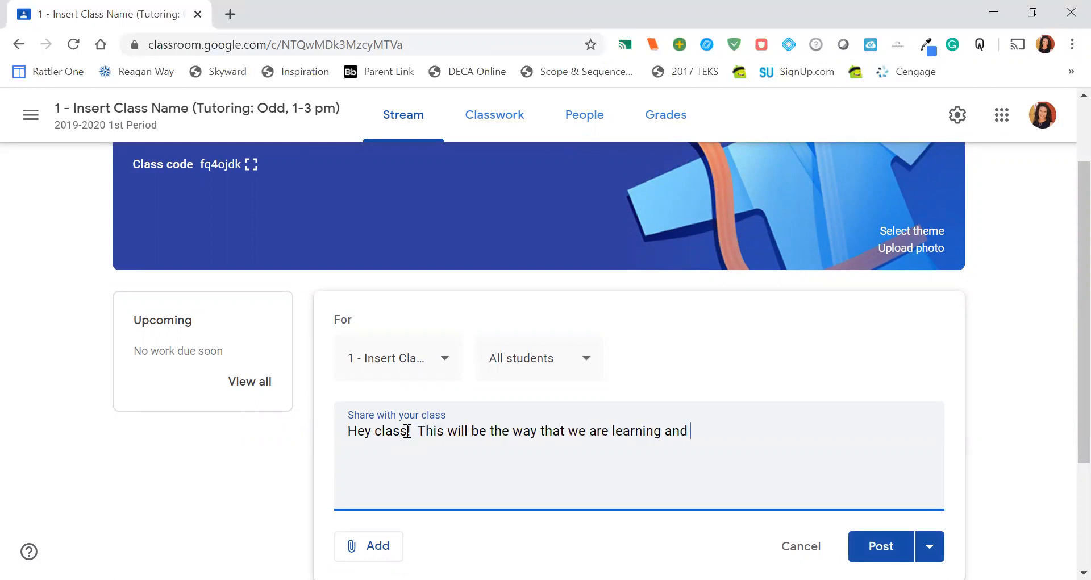
pyautogui.write('submitting assignments ')
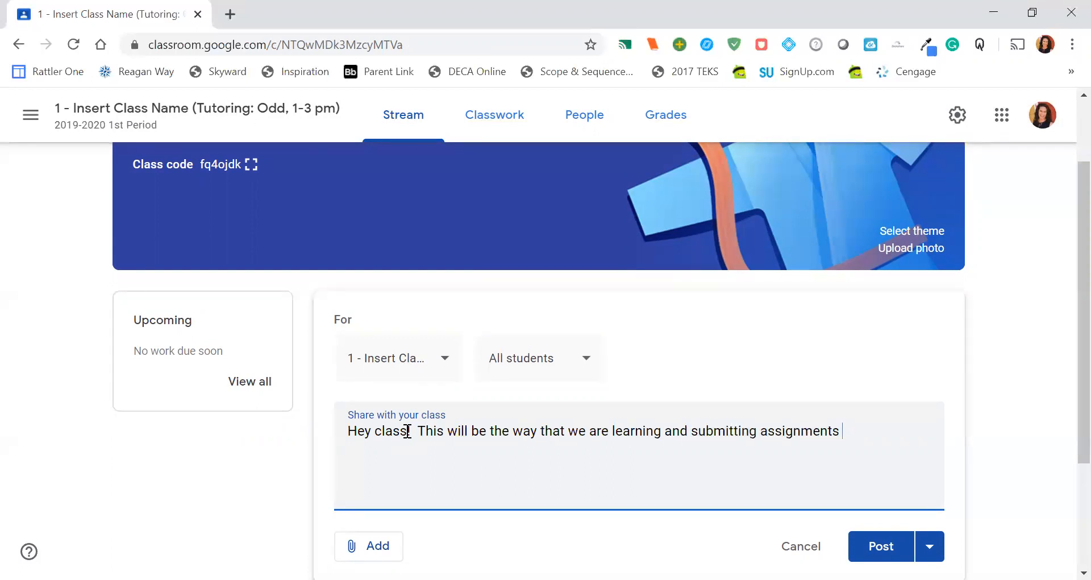
pyautogui.write('until we resum')
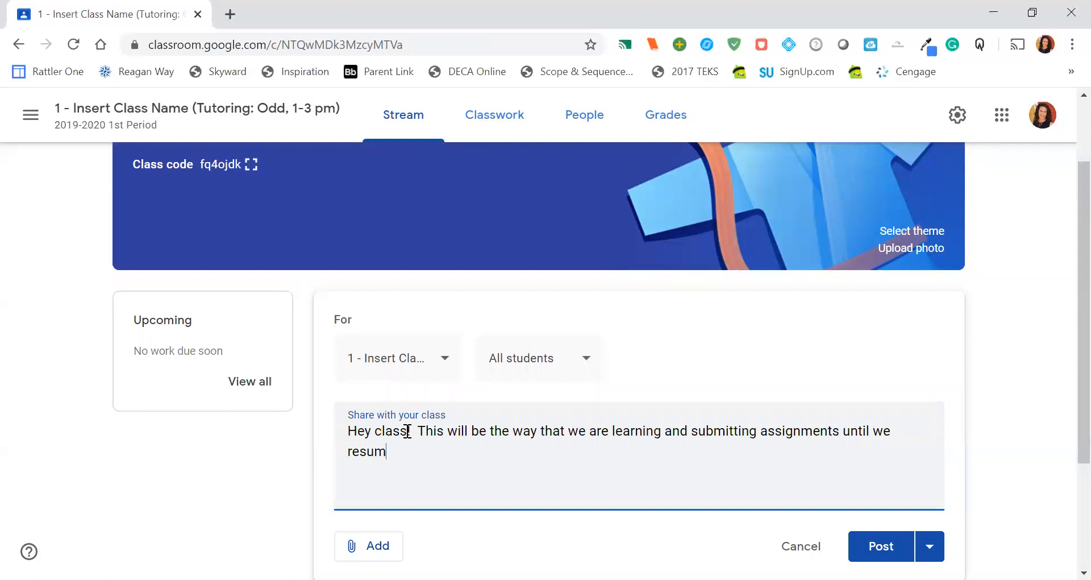
pyautogui.write('e in-class instruction.')
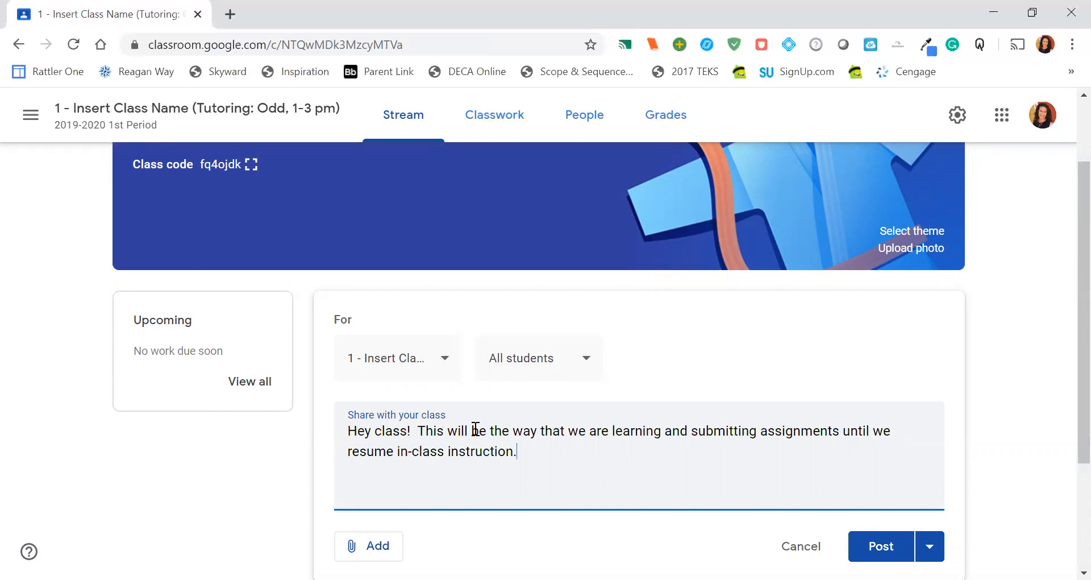
pyautogui.scroll(-1, 476, 429)
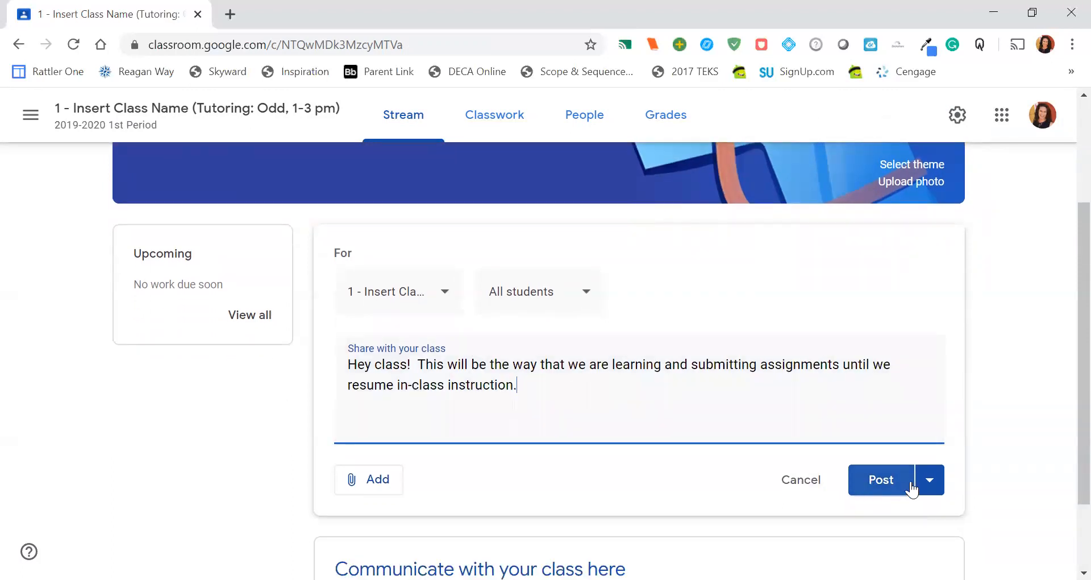
pyautogui.click(884, 483)
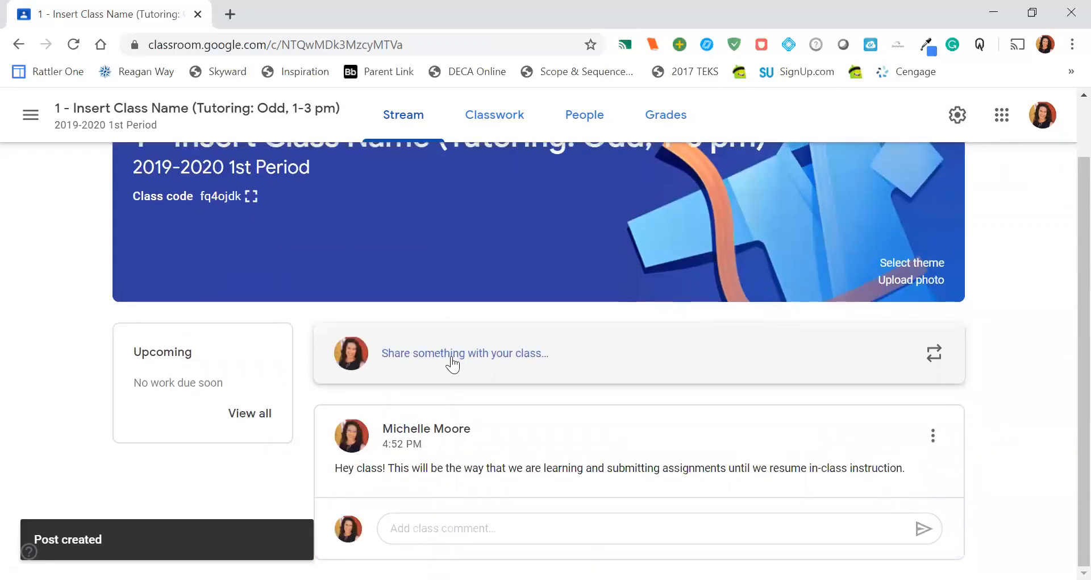
# Step: Share a new announcement with all students in the class stream reading "Second post"
pyautogui.click(453, 361)
pyautogui.write('Second post')
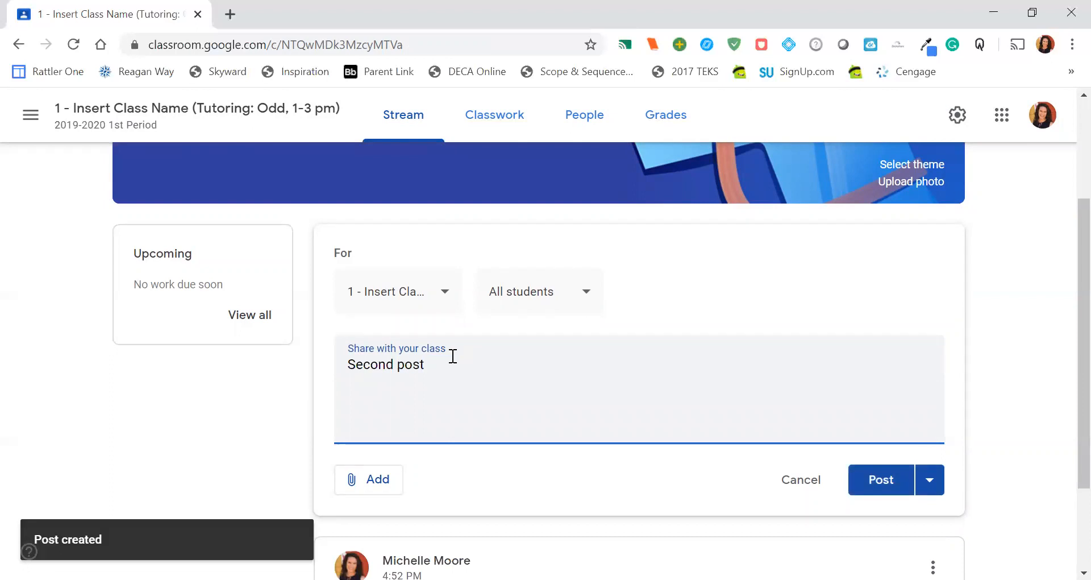
pyautogui.click(863, 479)
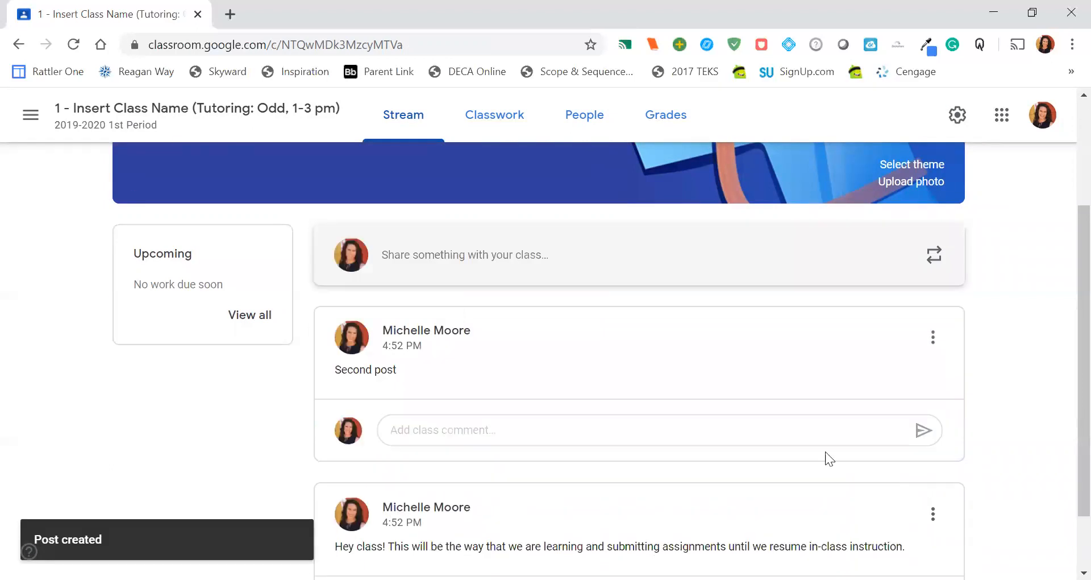
# Step: Add another announcement for all students to the class stream with the text "Third Post"
pyautogui.click(497, 254)
pyautogui.write('Third Post')
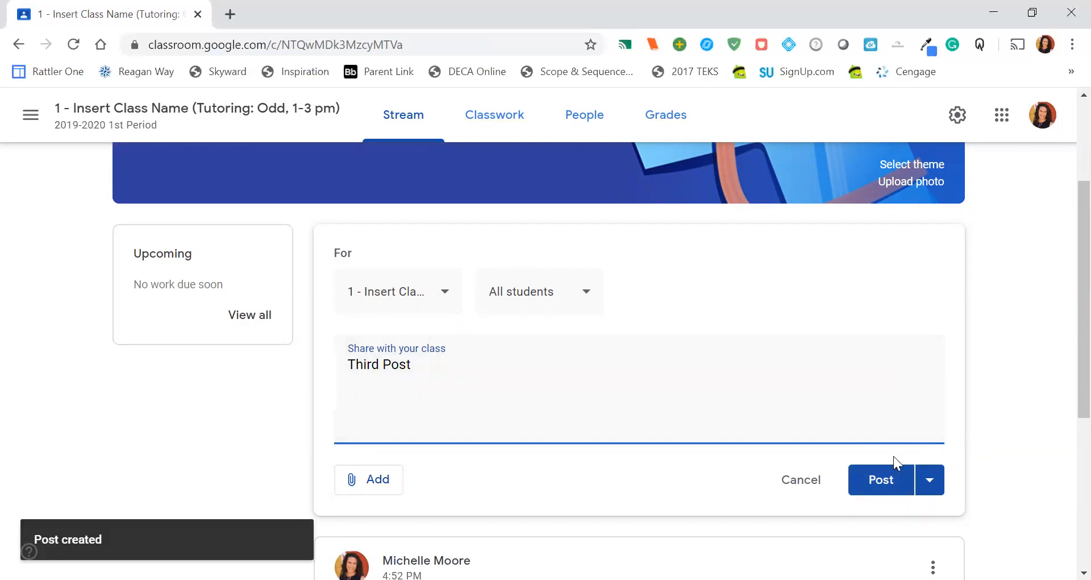
pyautogui.click(889, 477)
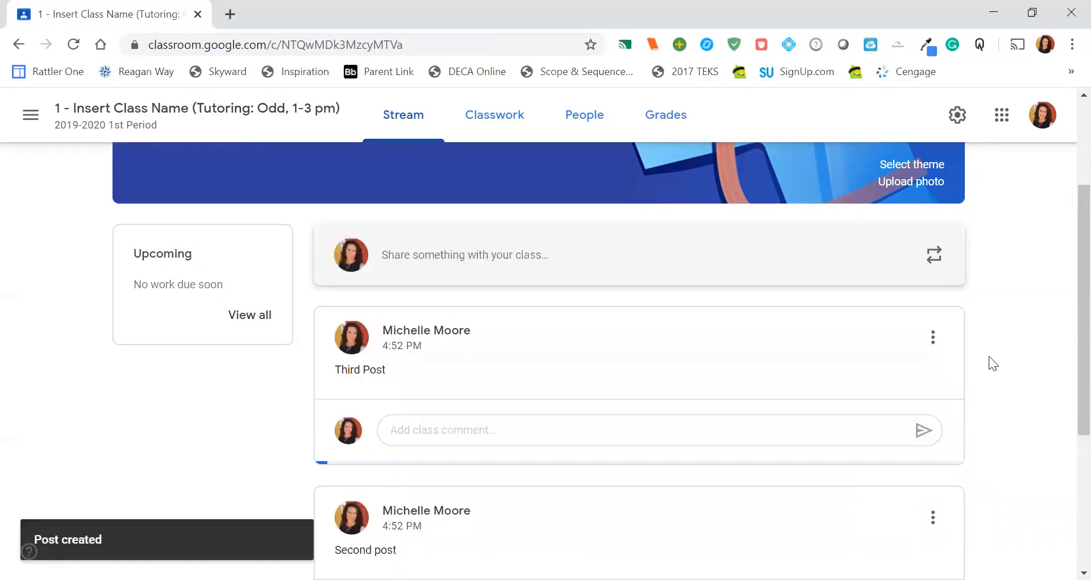
pyautogui.scroll(-2, 989, 357)
pyautogui.scroll(-4, 989, 359)
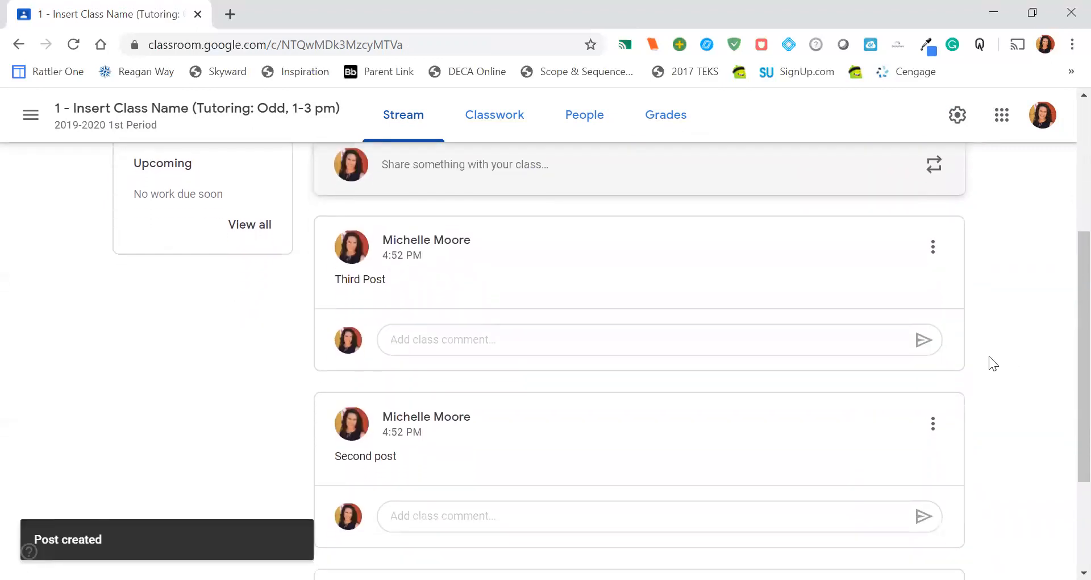